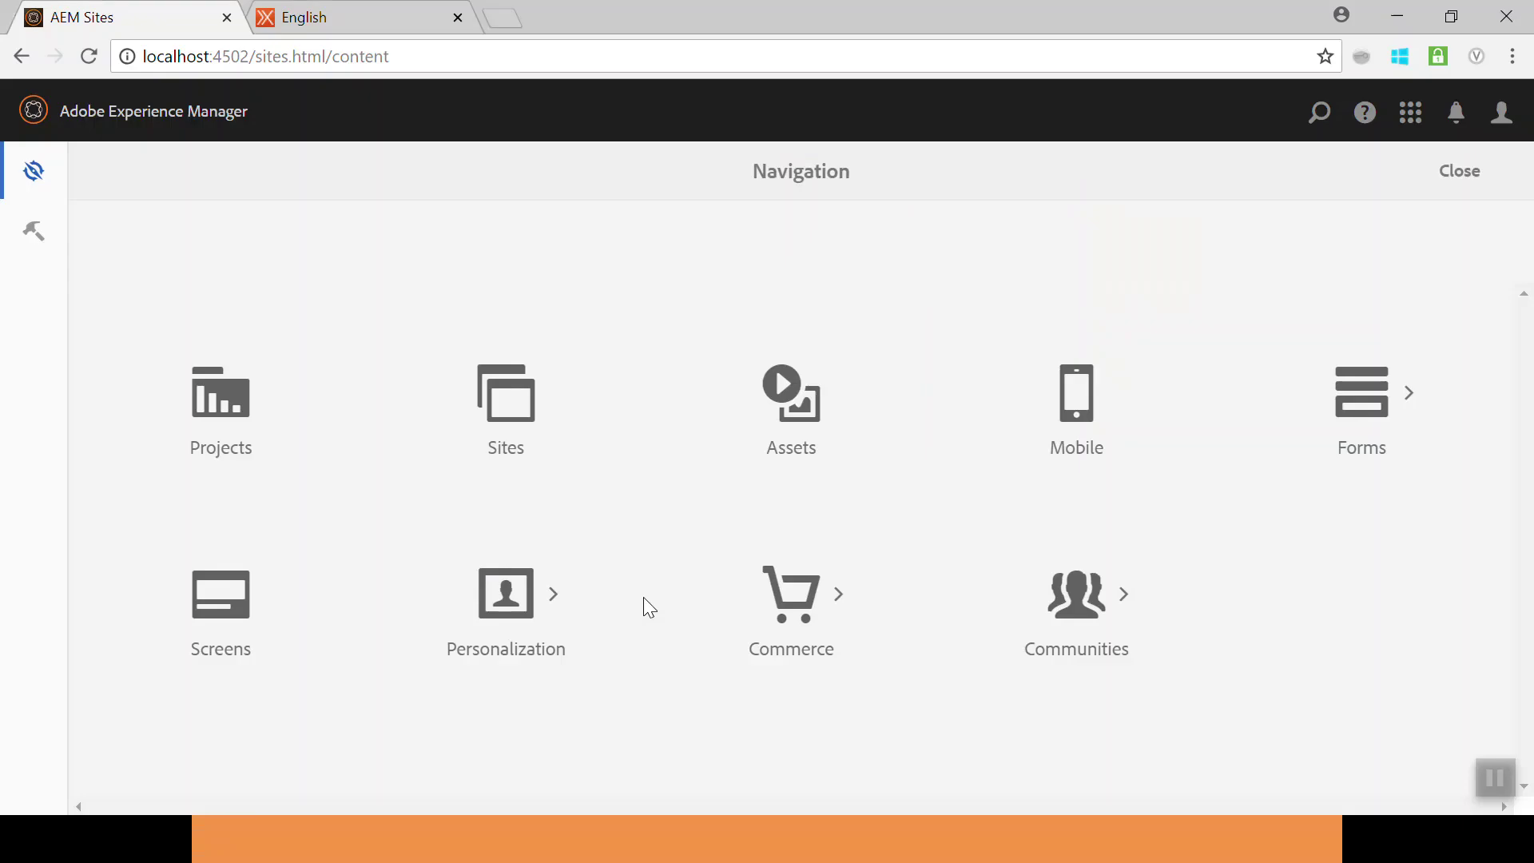
- In Sites, browse Geometrixx Demo Site > English > Products and select the Triangle page
click(503, 332)
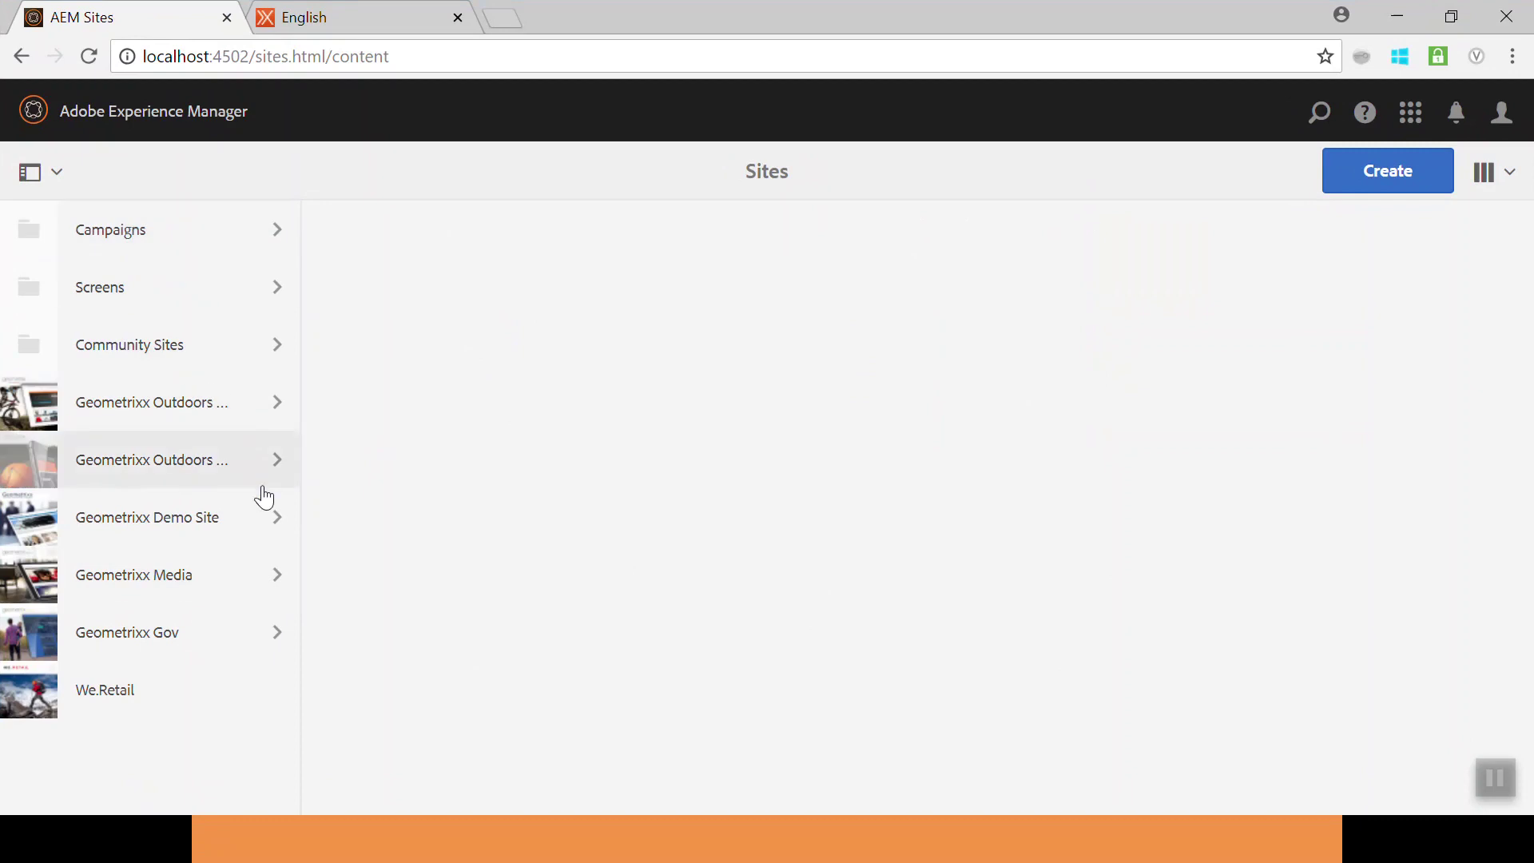
click(247, 527)
click(535, 241)
click(805, 289)
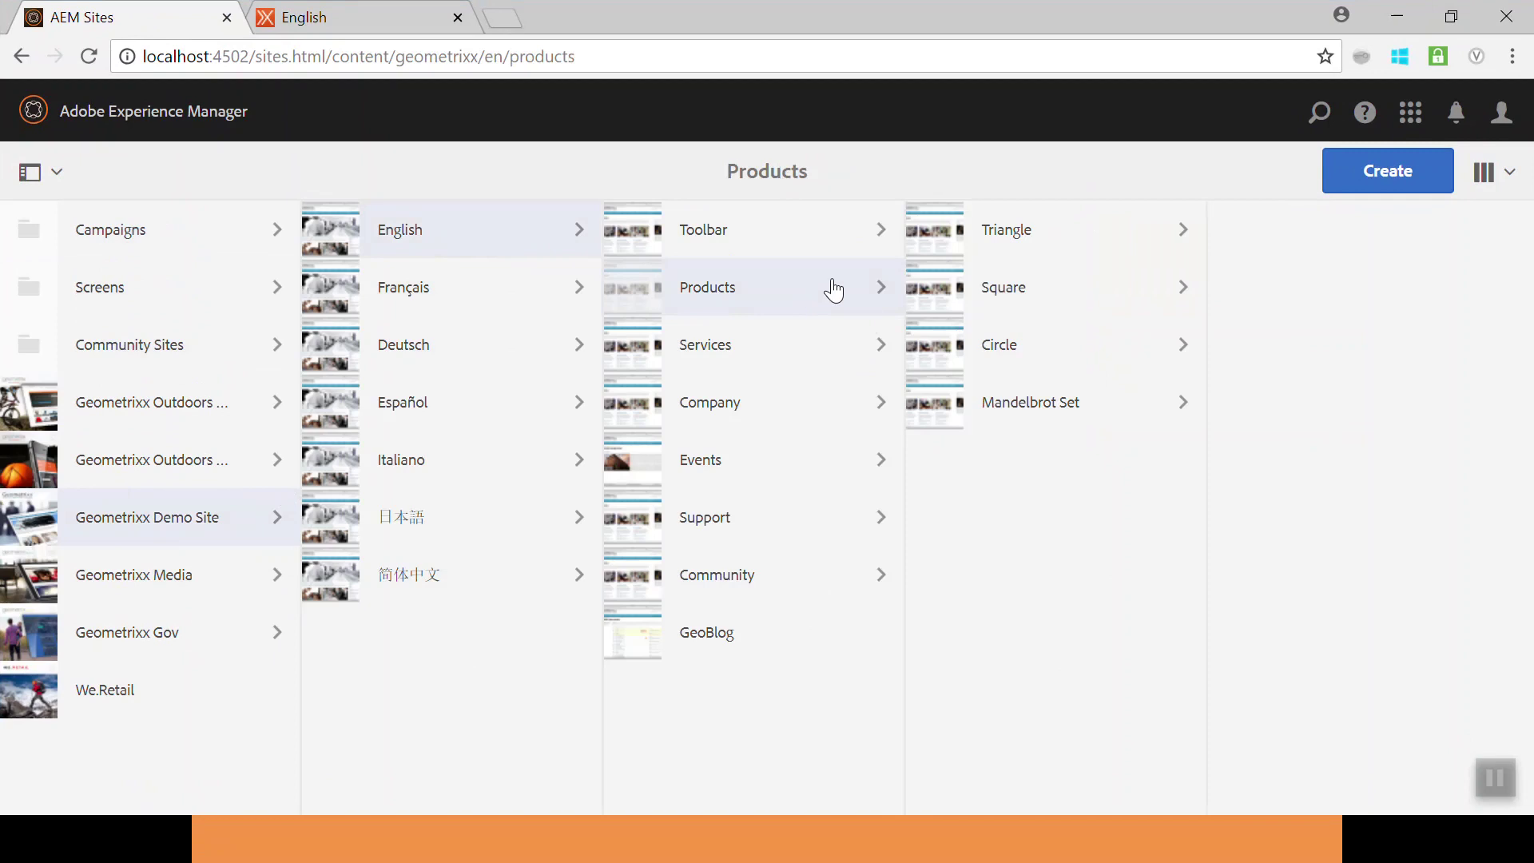
click(933, 235)
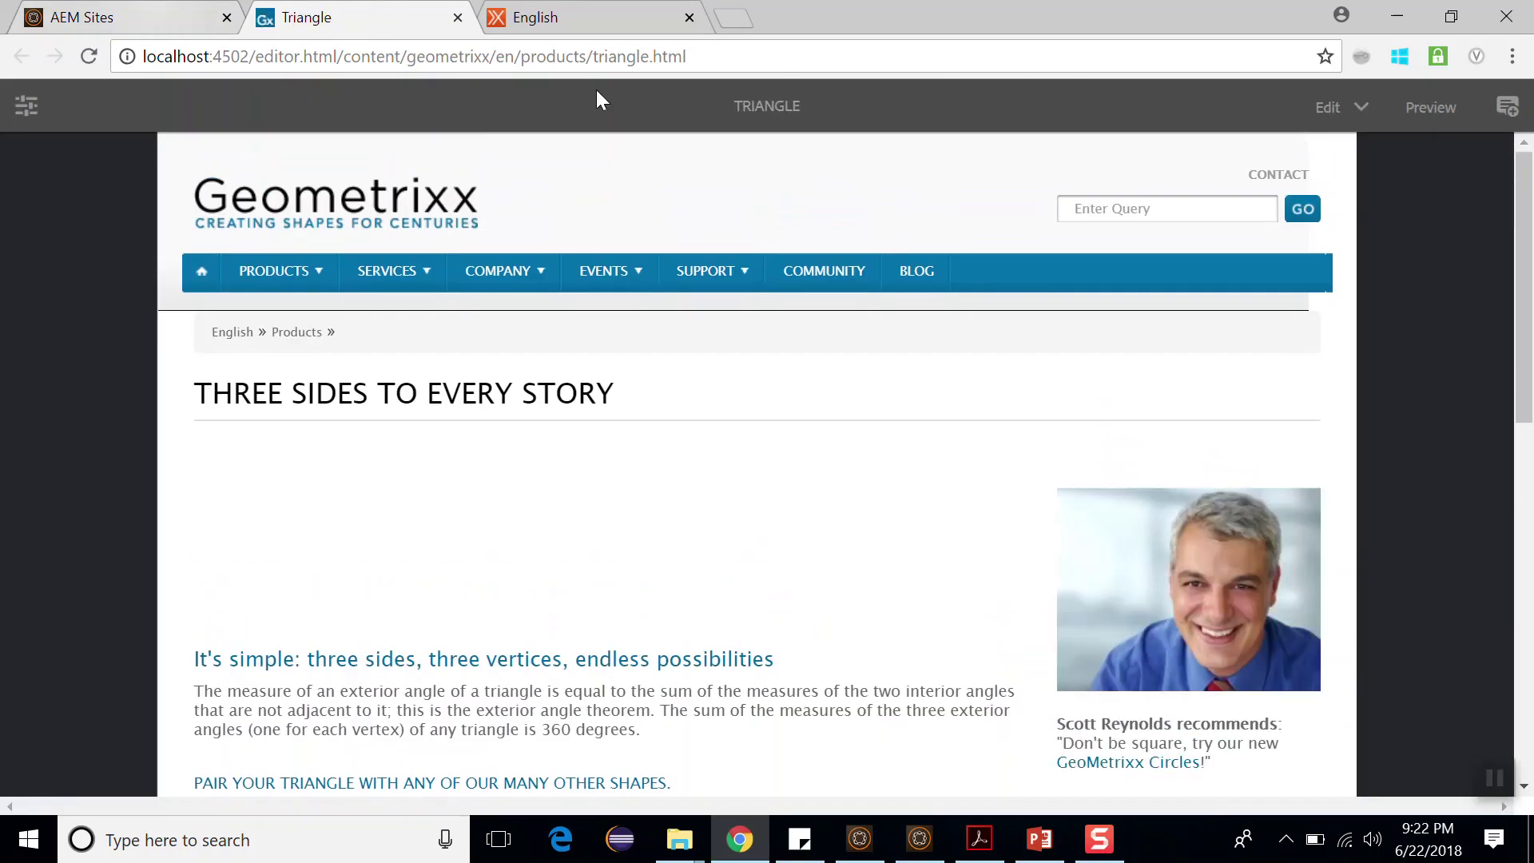
- Append ' 1' to the Triangle page's Title component so it reads 'Three sides to every story 1'
drag(685, 58, 588, 70)
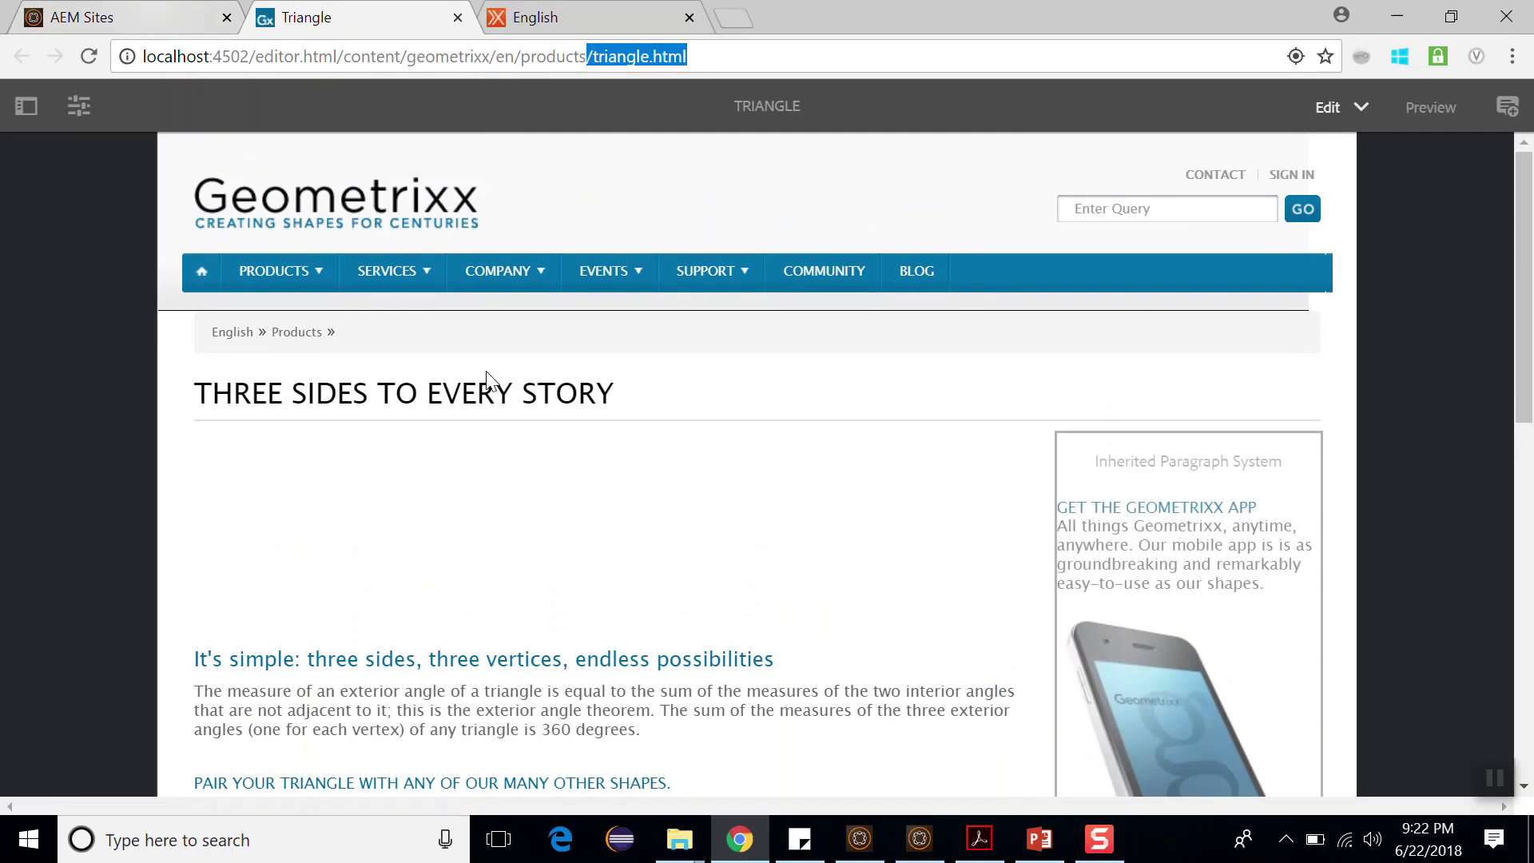
double_click(694, 392)
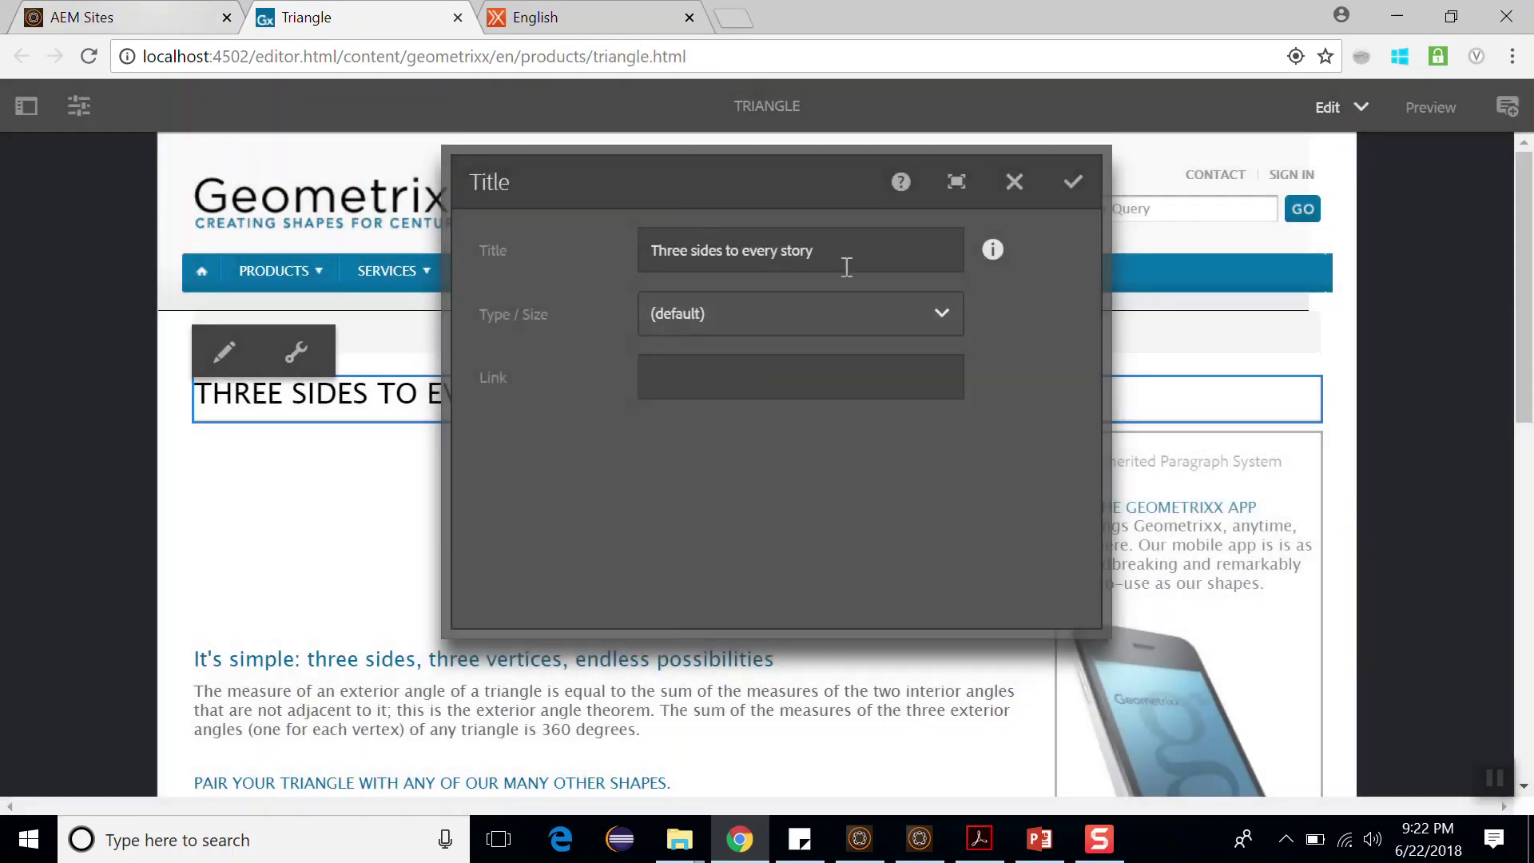
click(848, 262)
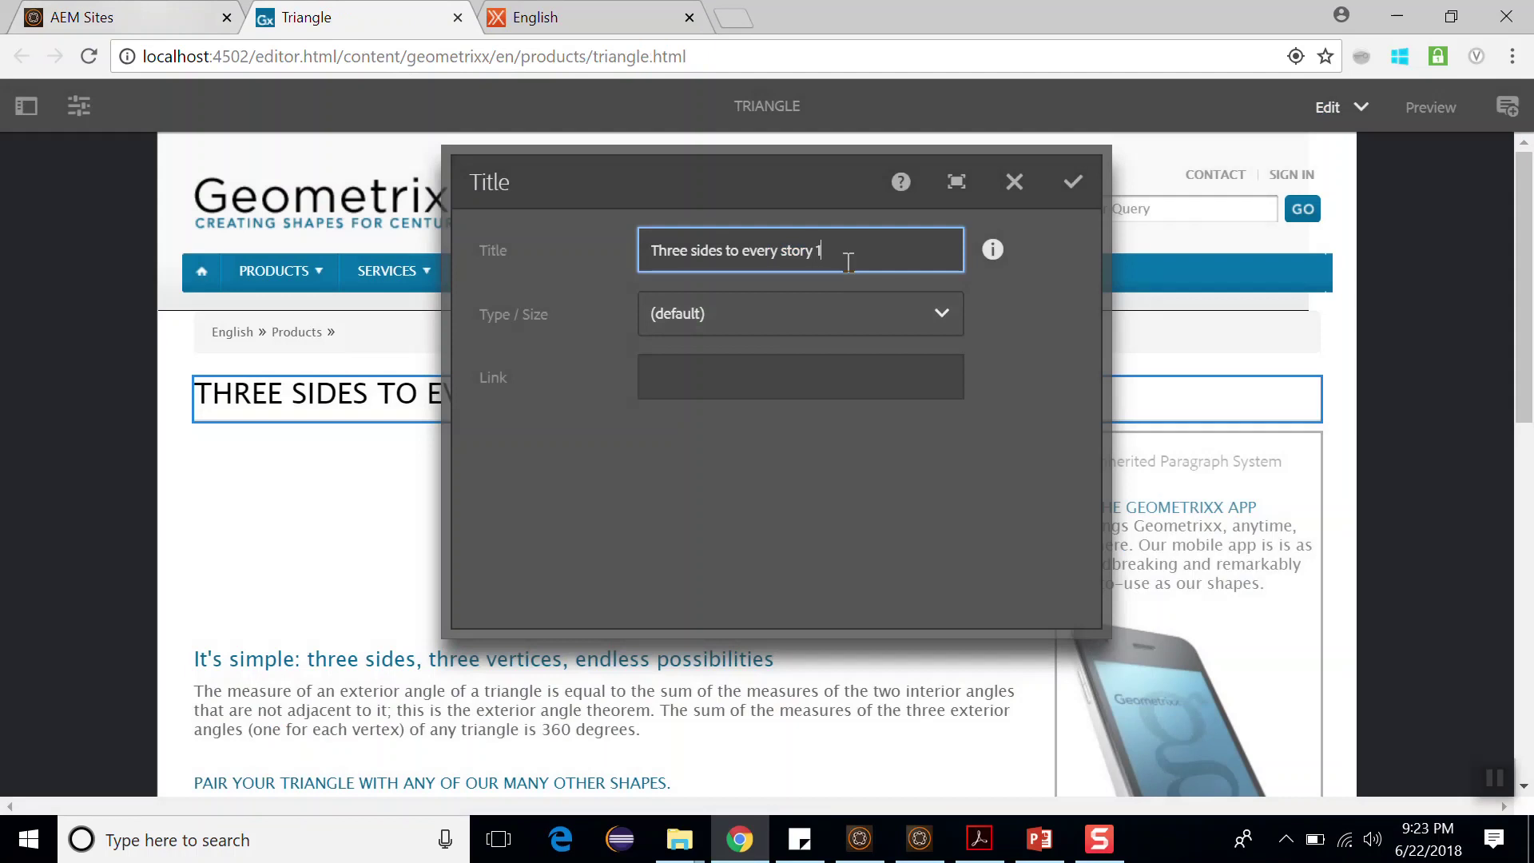
click(1071, 183)
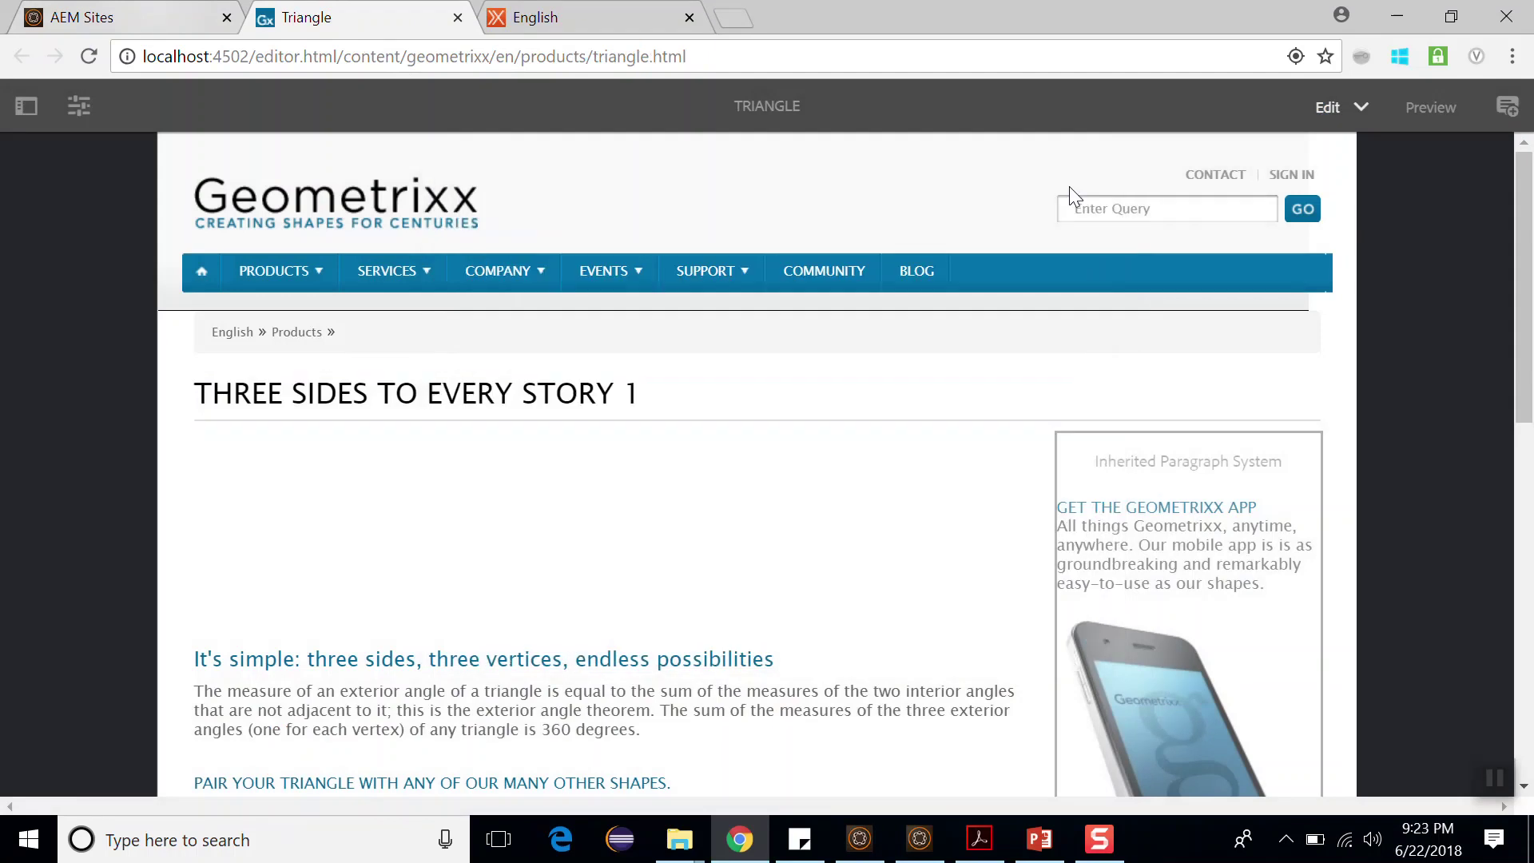
- Publish the Triangle page with its references from Page Information
click(78, 112)
click(142, 372)
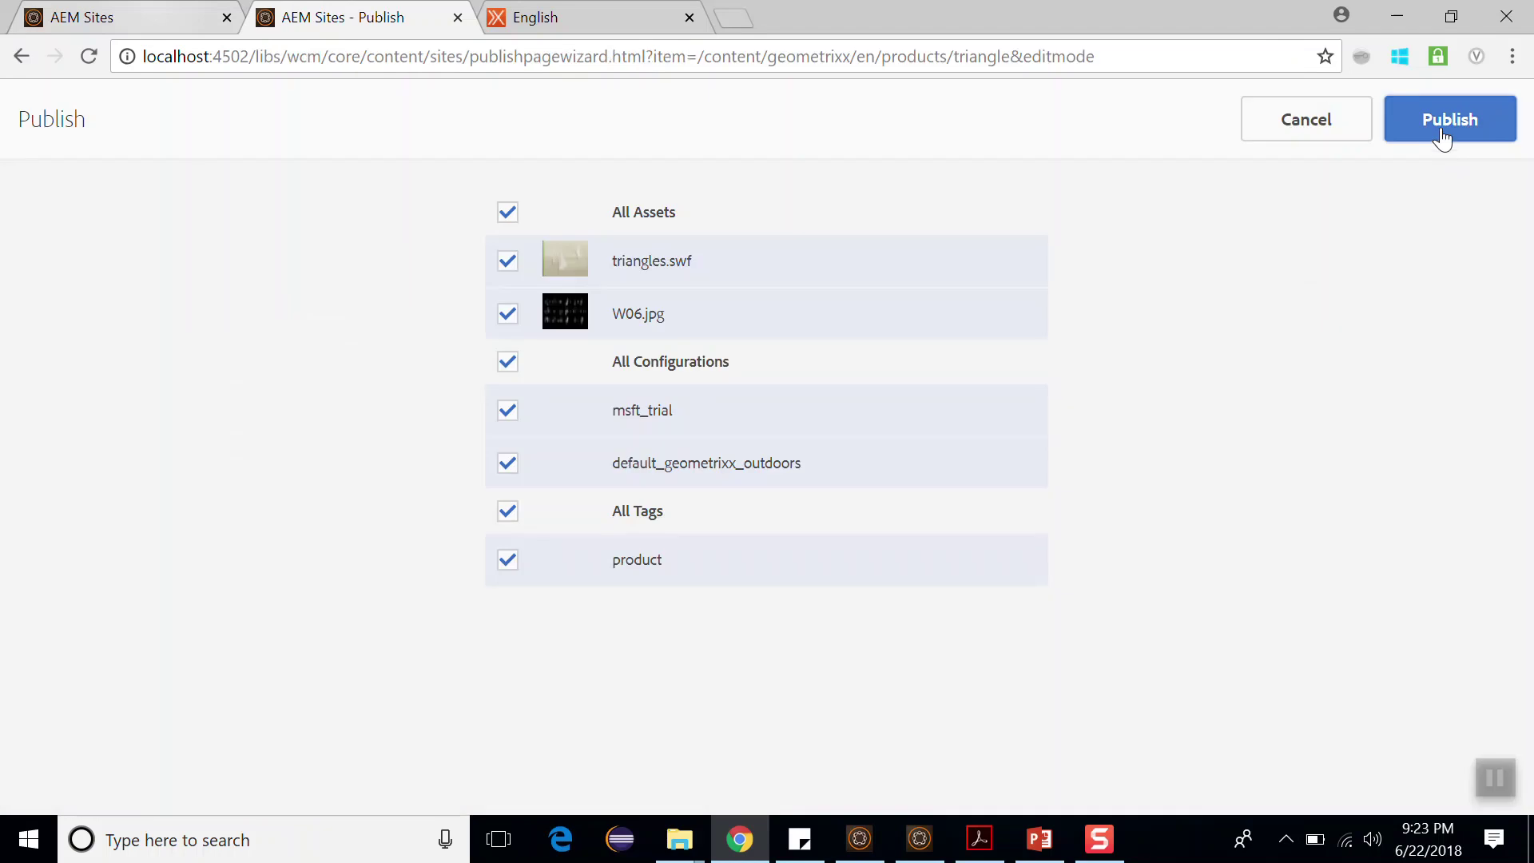
click(1442, 136)
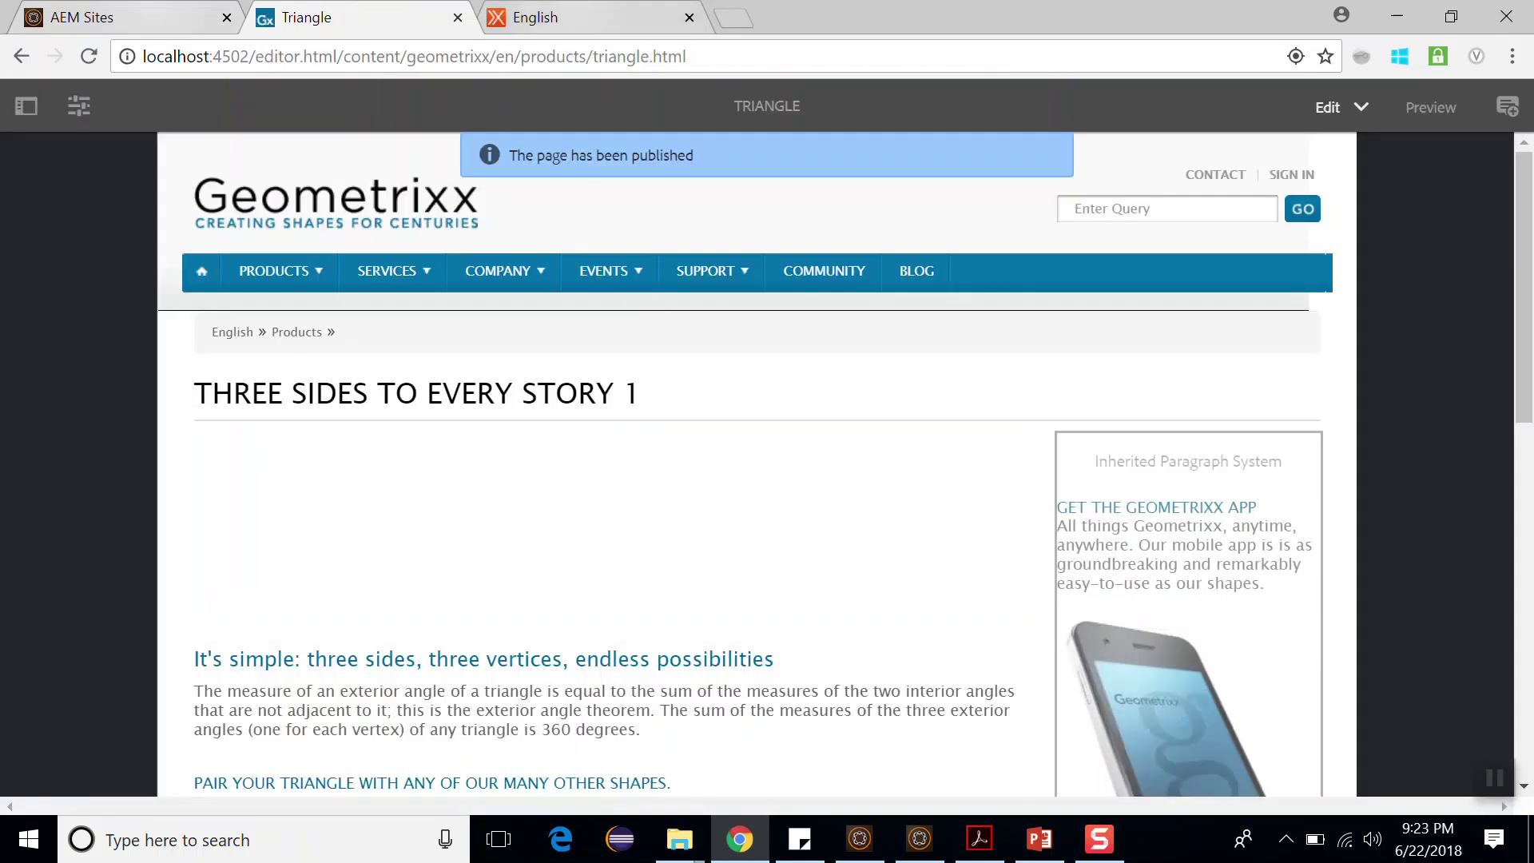
- Paste the Triangle page path into the localhost:8080 publish tab's address and load the live page
click(534, 18)
click(367, 18)
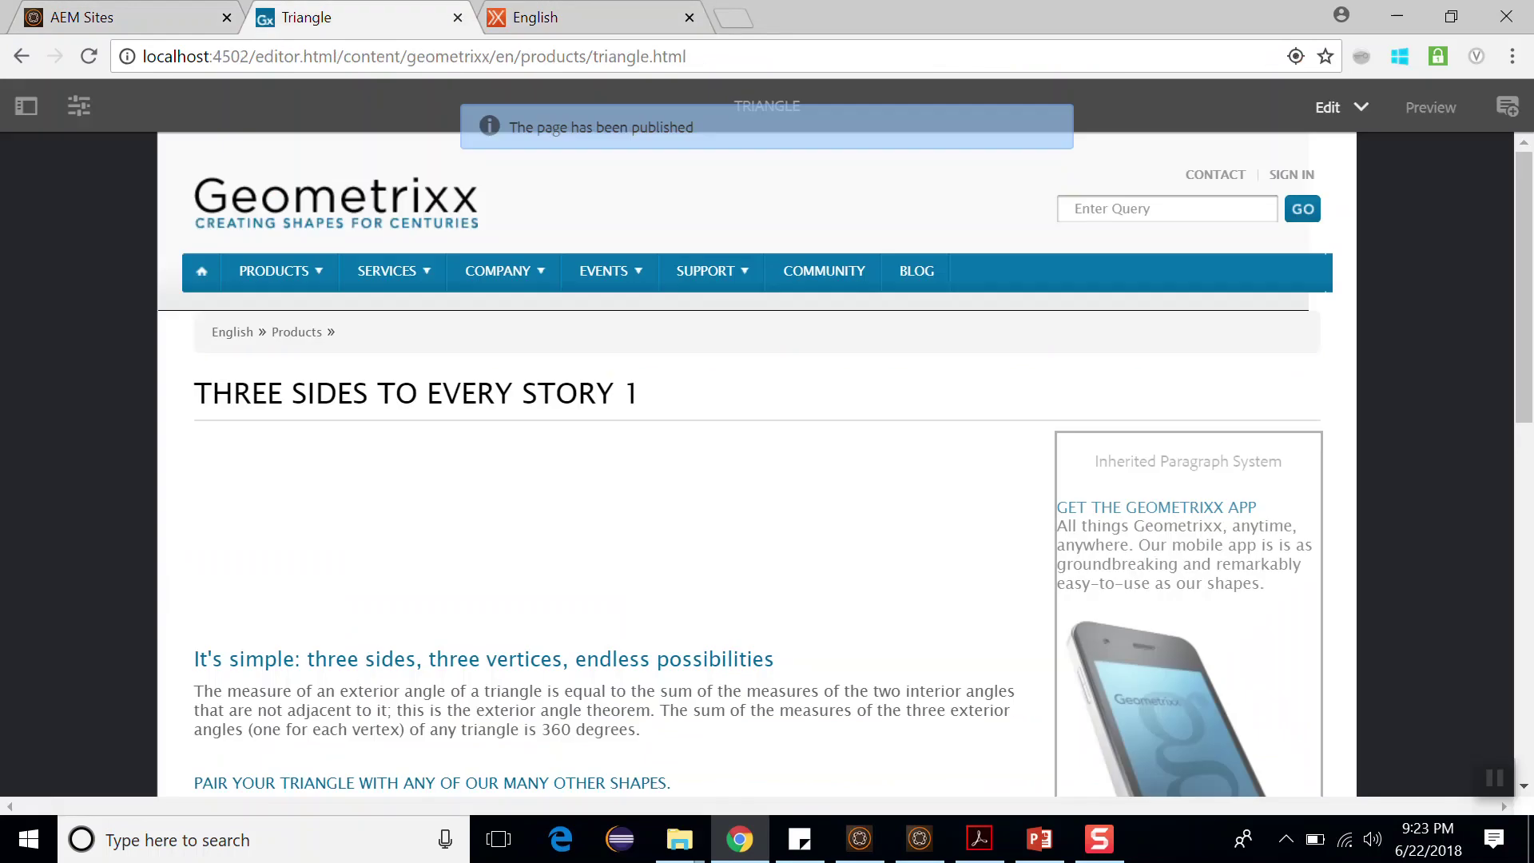
drag(709, 55, 352, 50)
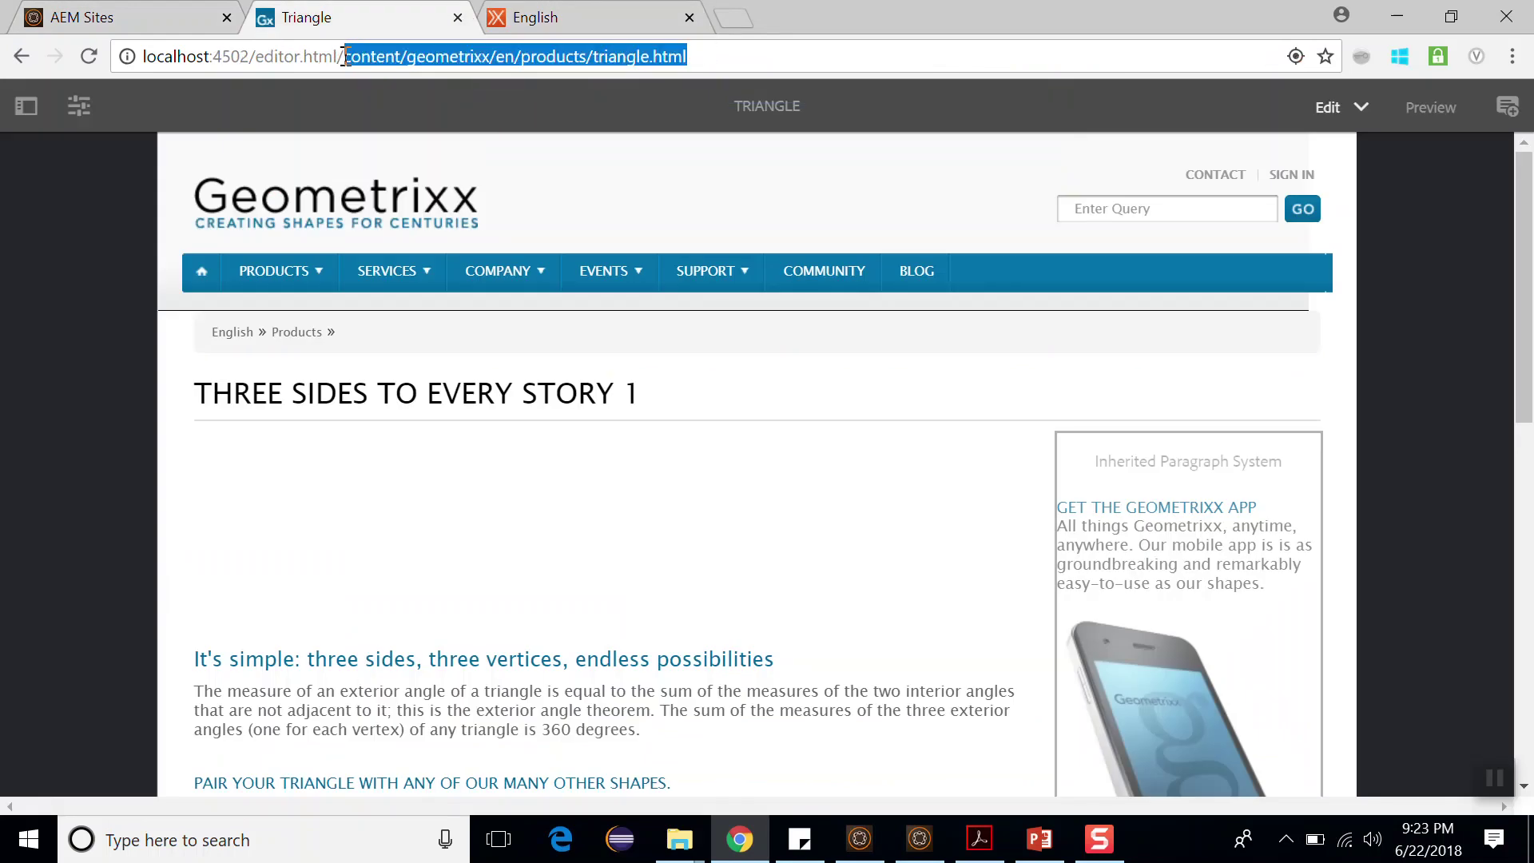
click(559, 18)
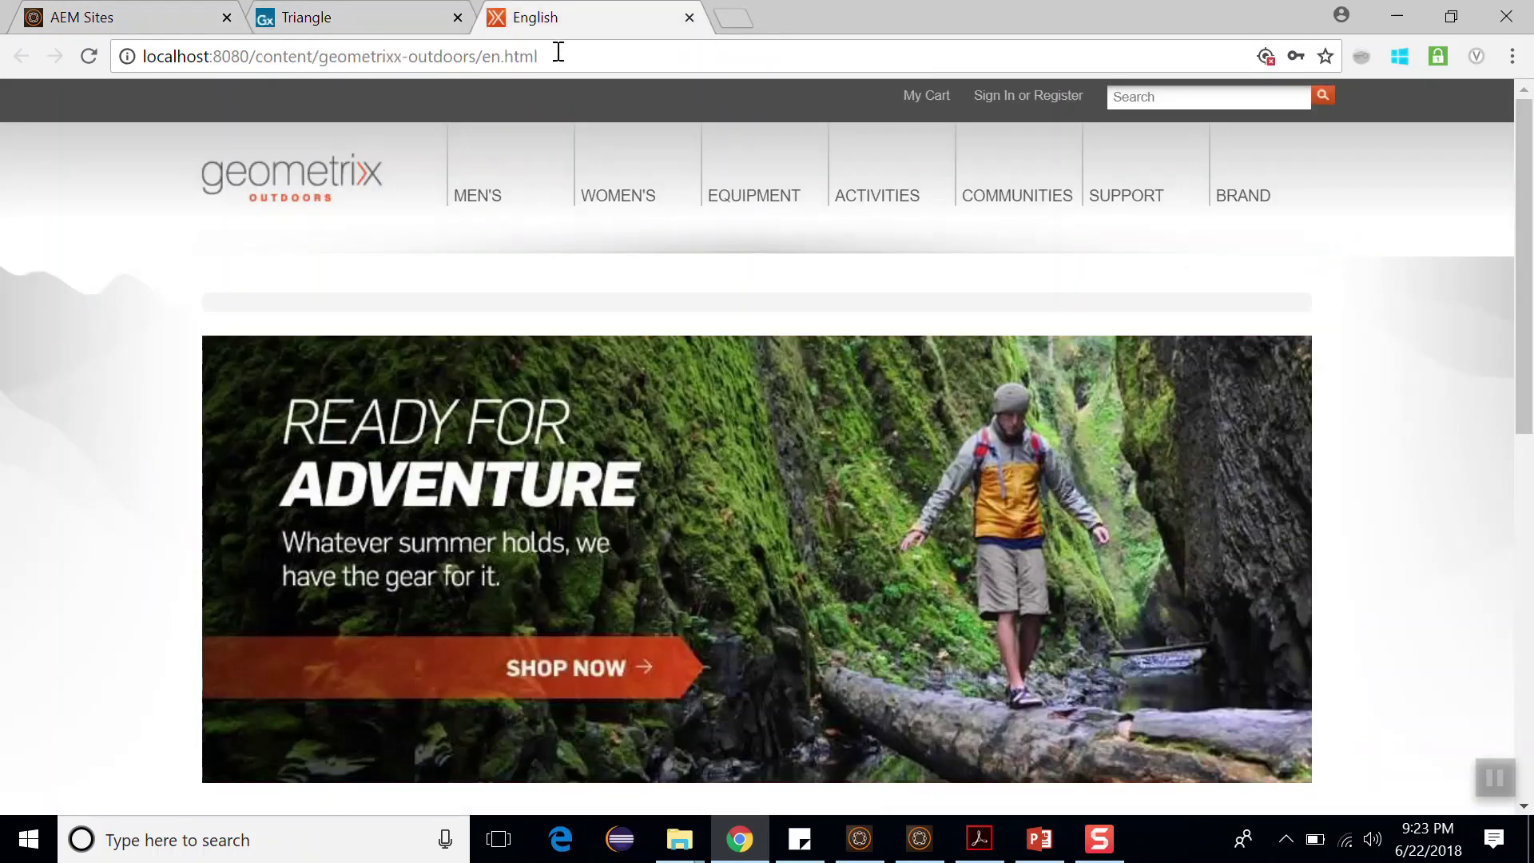
drag(559, 52, 257, 57)
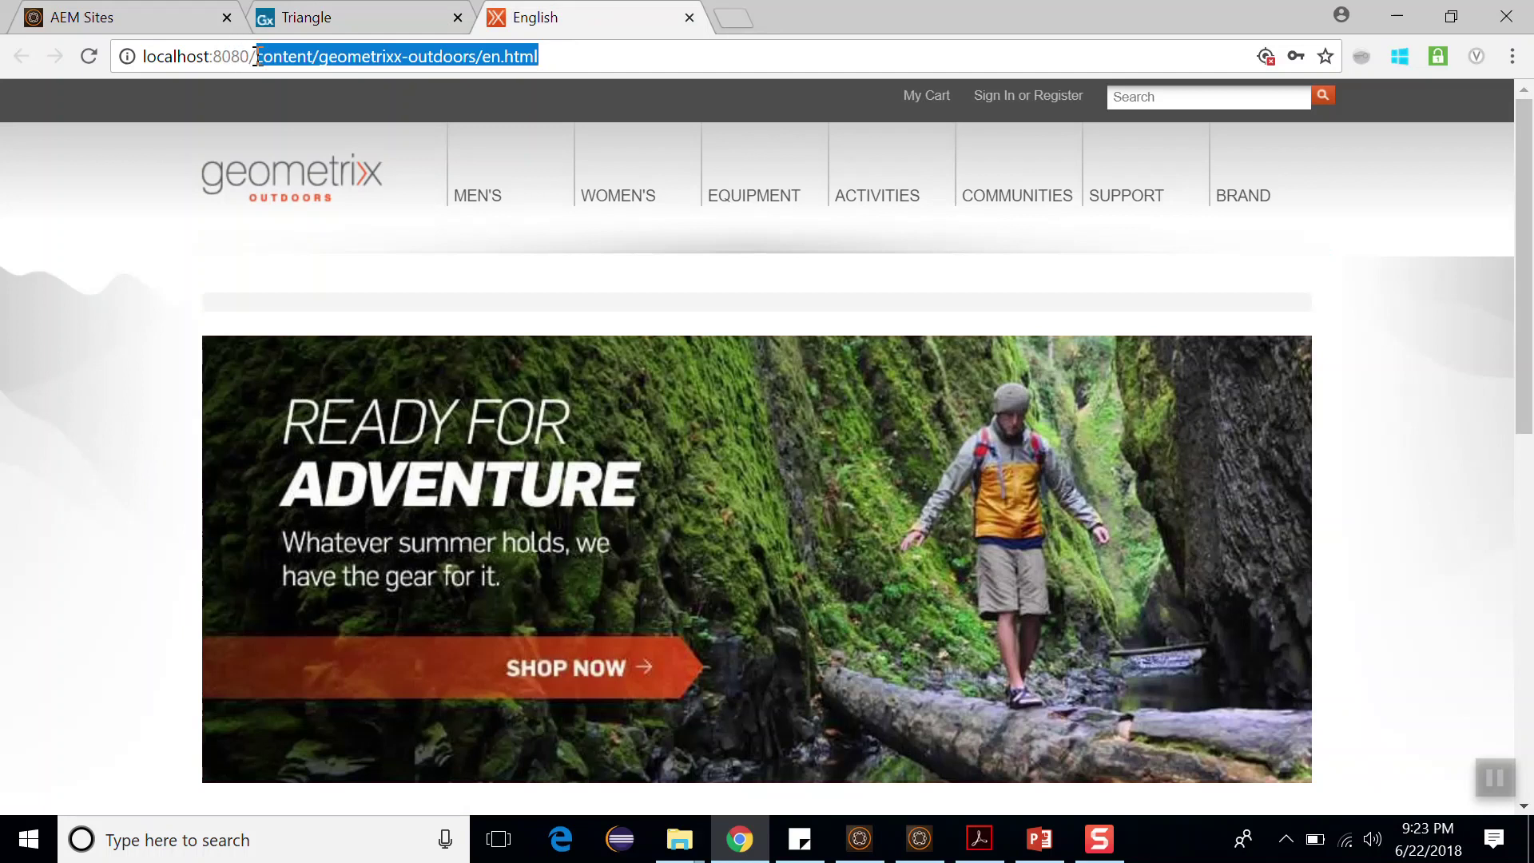
text(content/geometrixx/en/products/triangle.html)
key(Return)
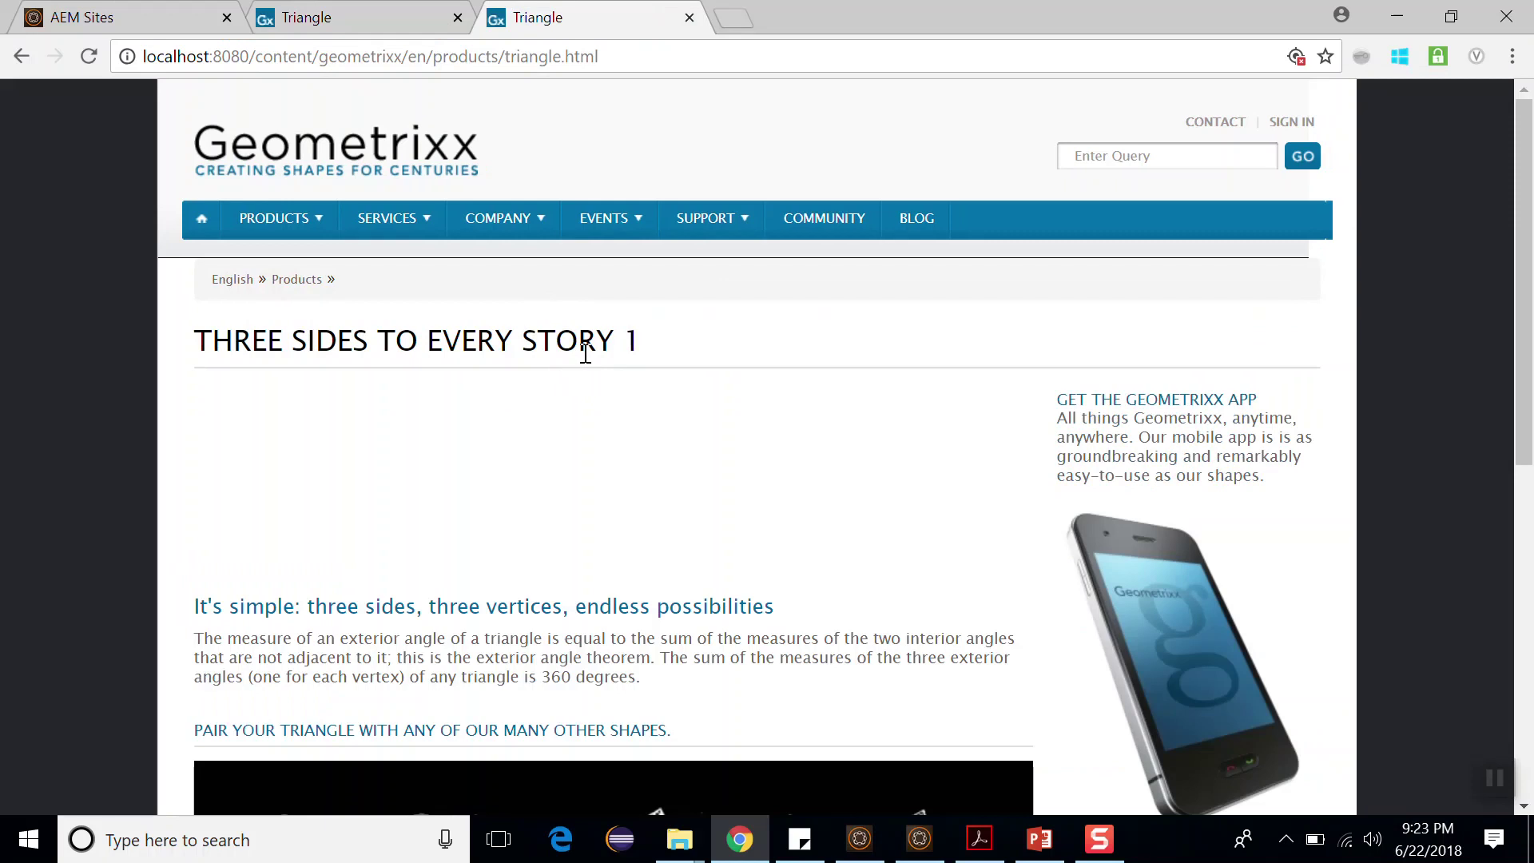
- Reload Sites and select Triangle under Geometrixx Demo Site > English > Products
click(160, 16)
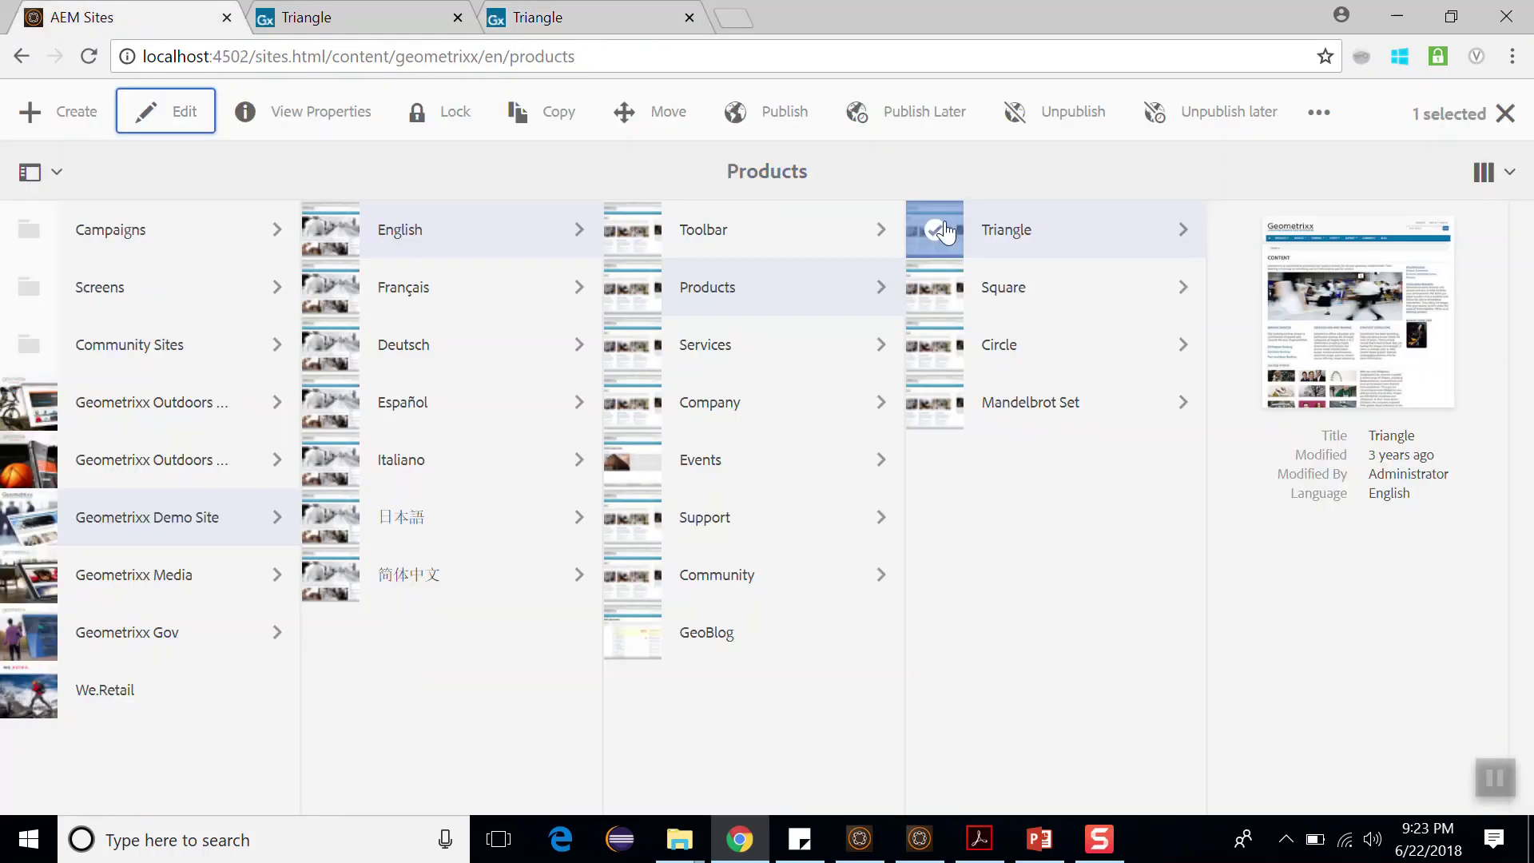
click(88, 56)
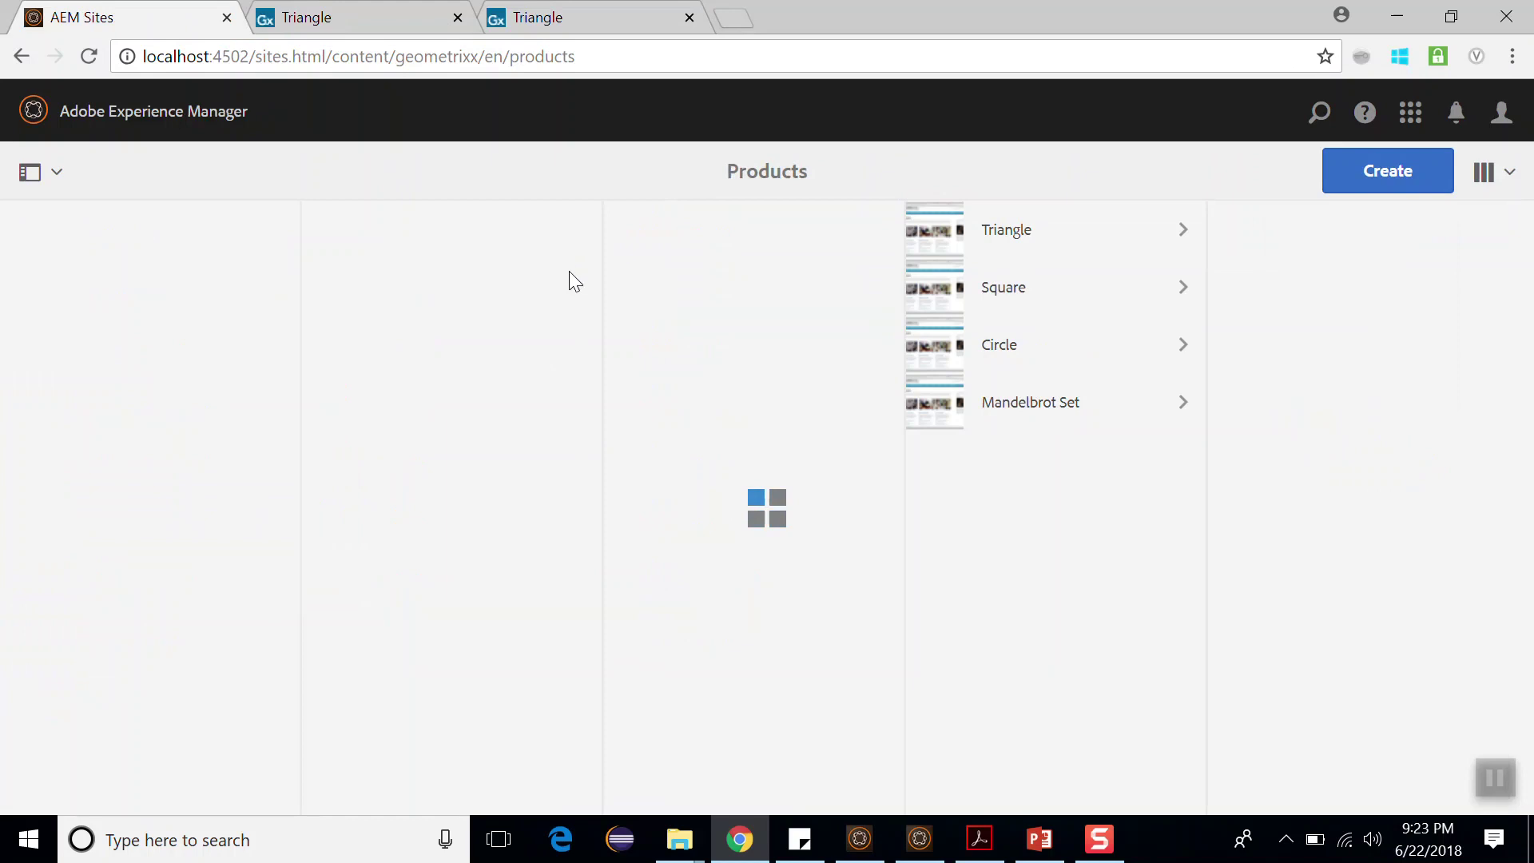
click(201, 131)
click(505, 393)
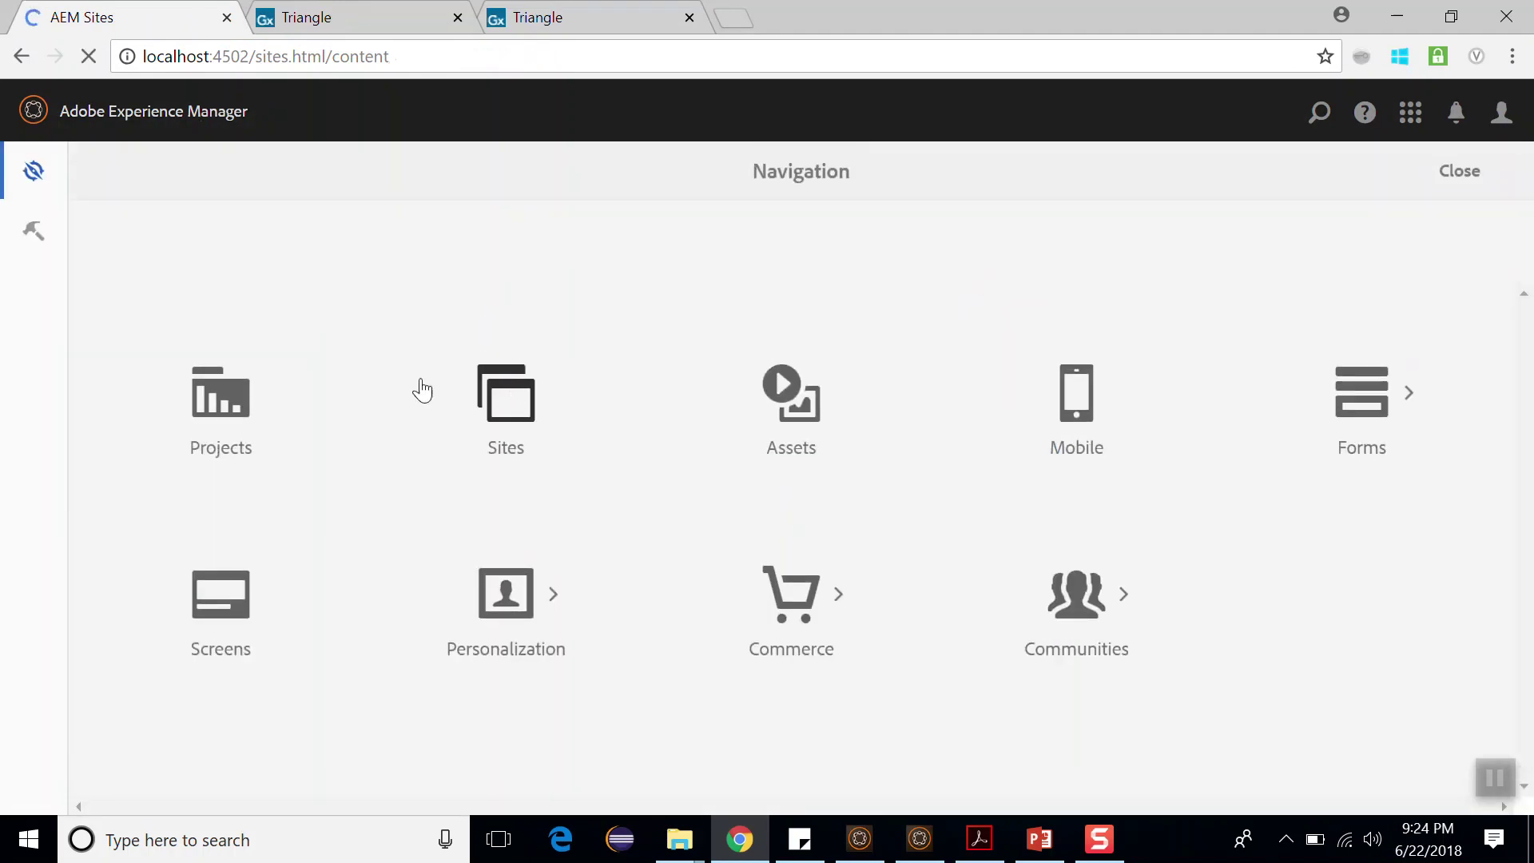
click(232, 542)
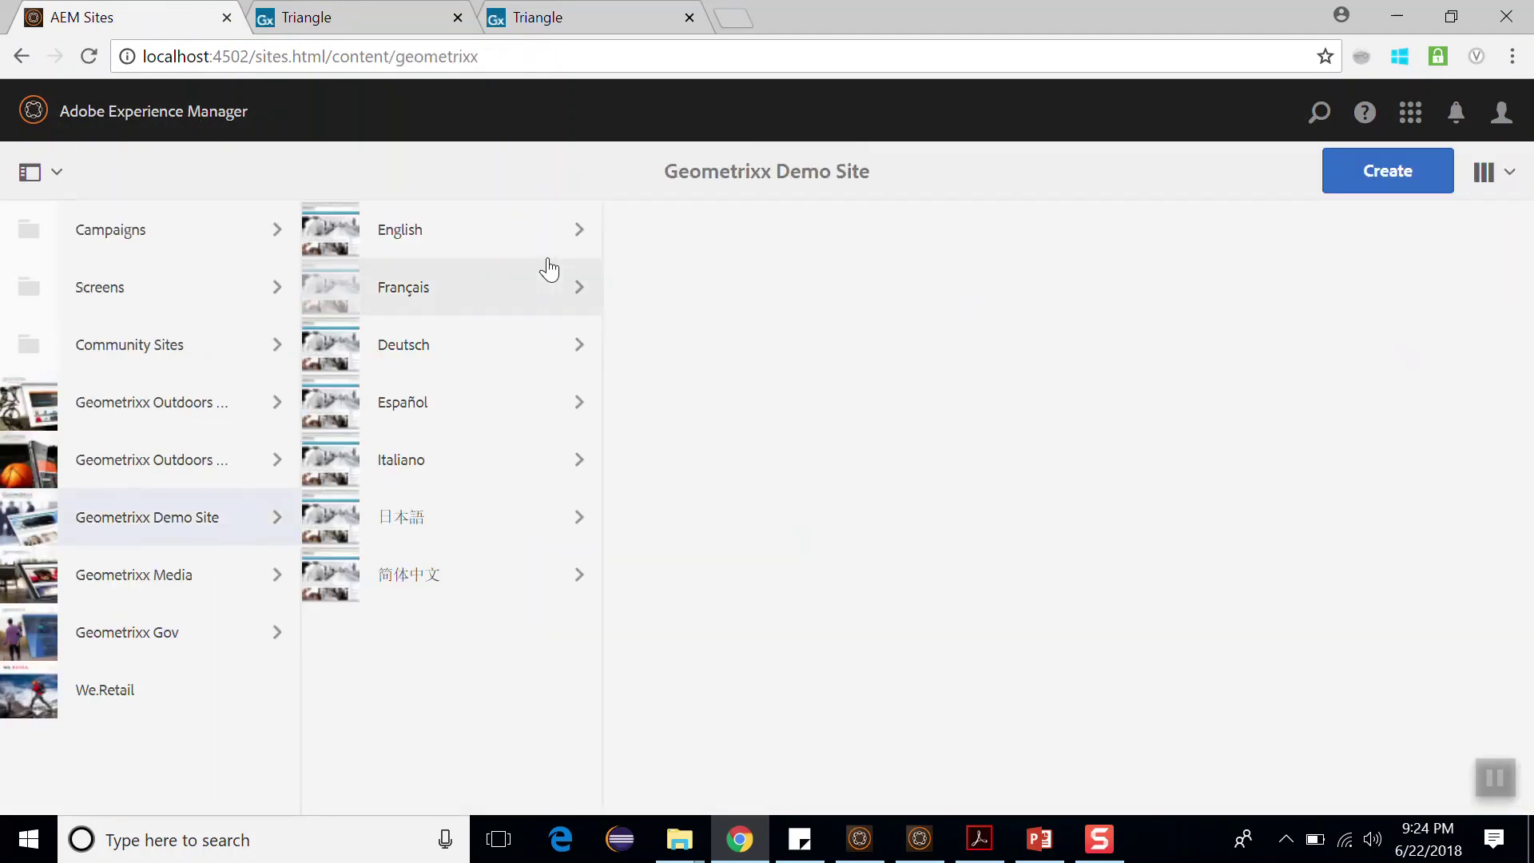
click(540, 253)
click(859, 296)
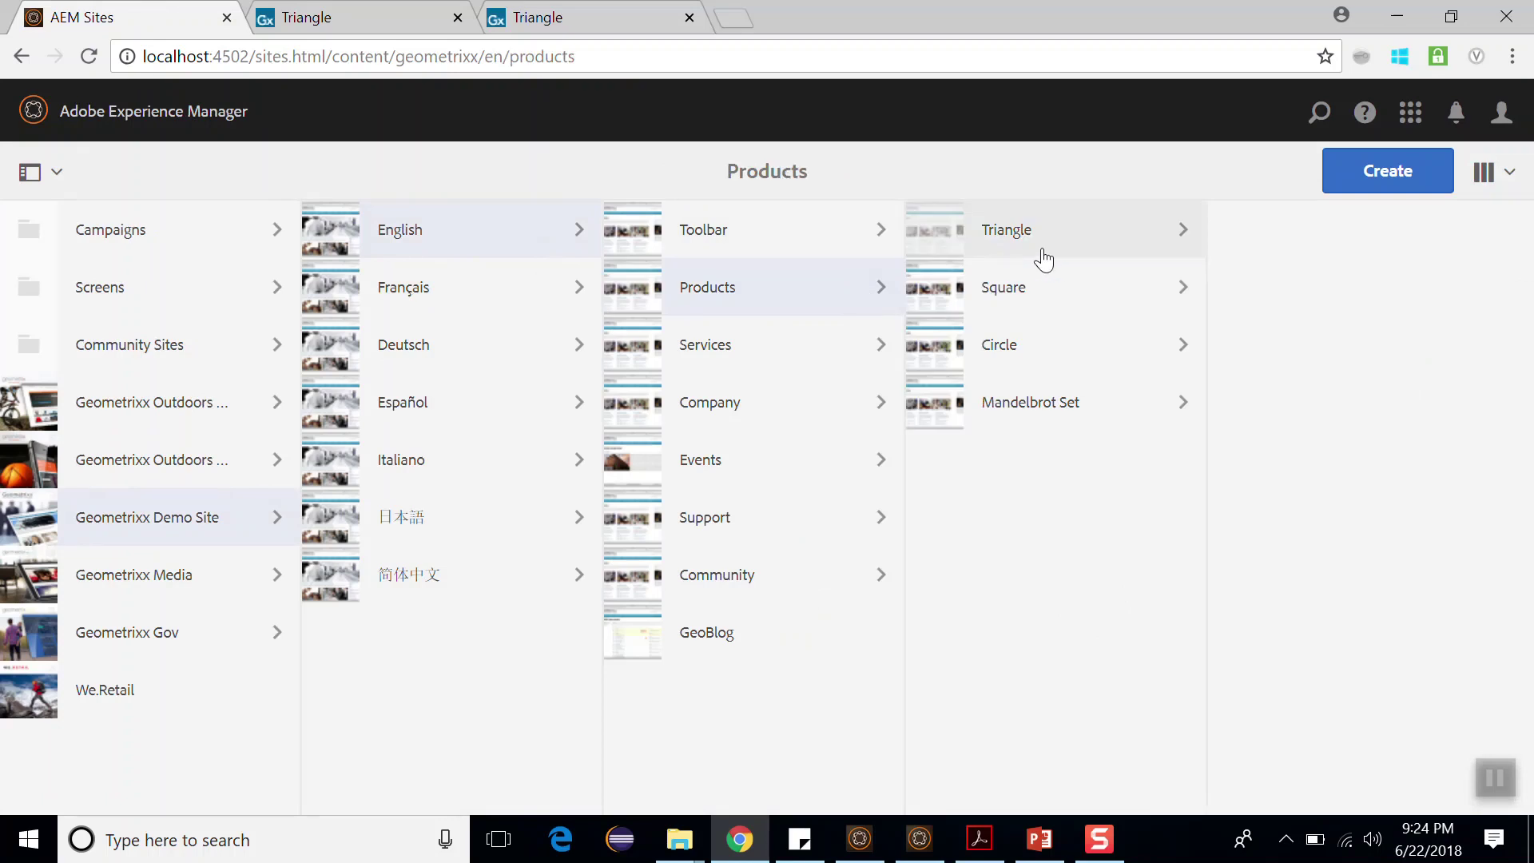
click(935, 232)
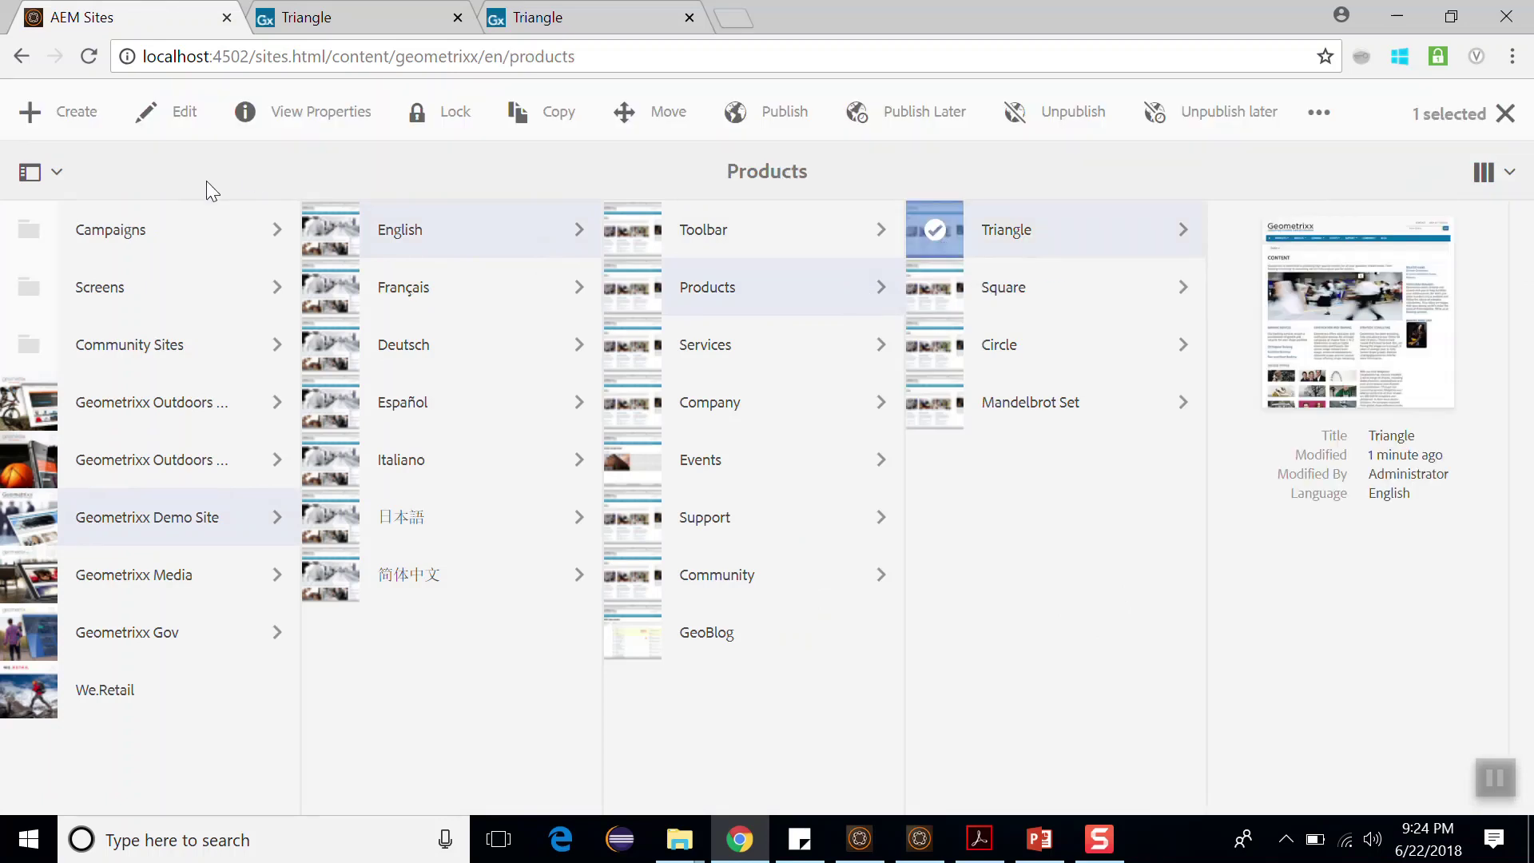
- Filter Triangle's timeline to Versions, showing New Version 1.0, then return to its editor
click(56, 171)
click(72, 271)
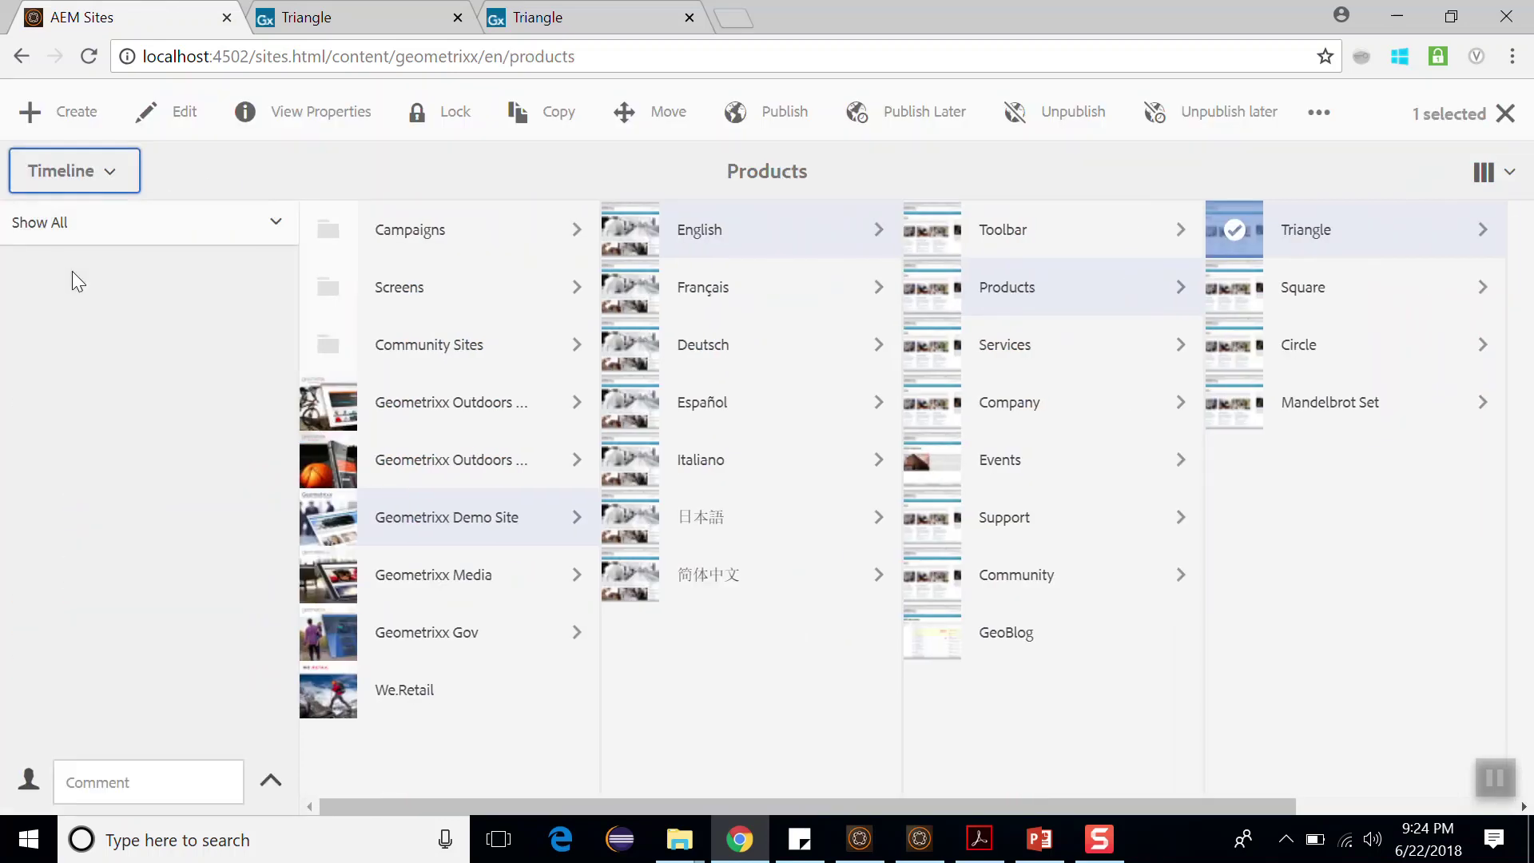
click(280, 227)
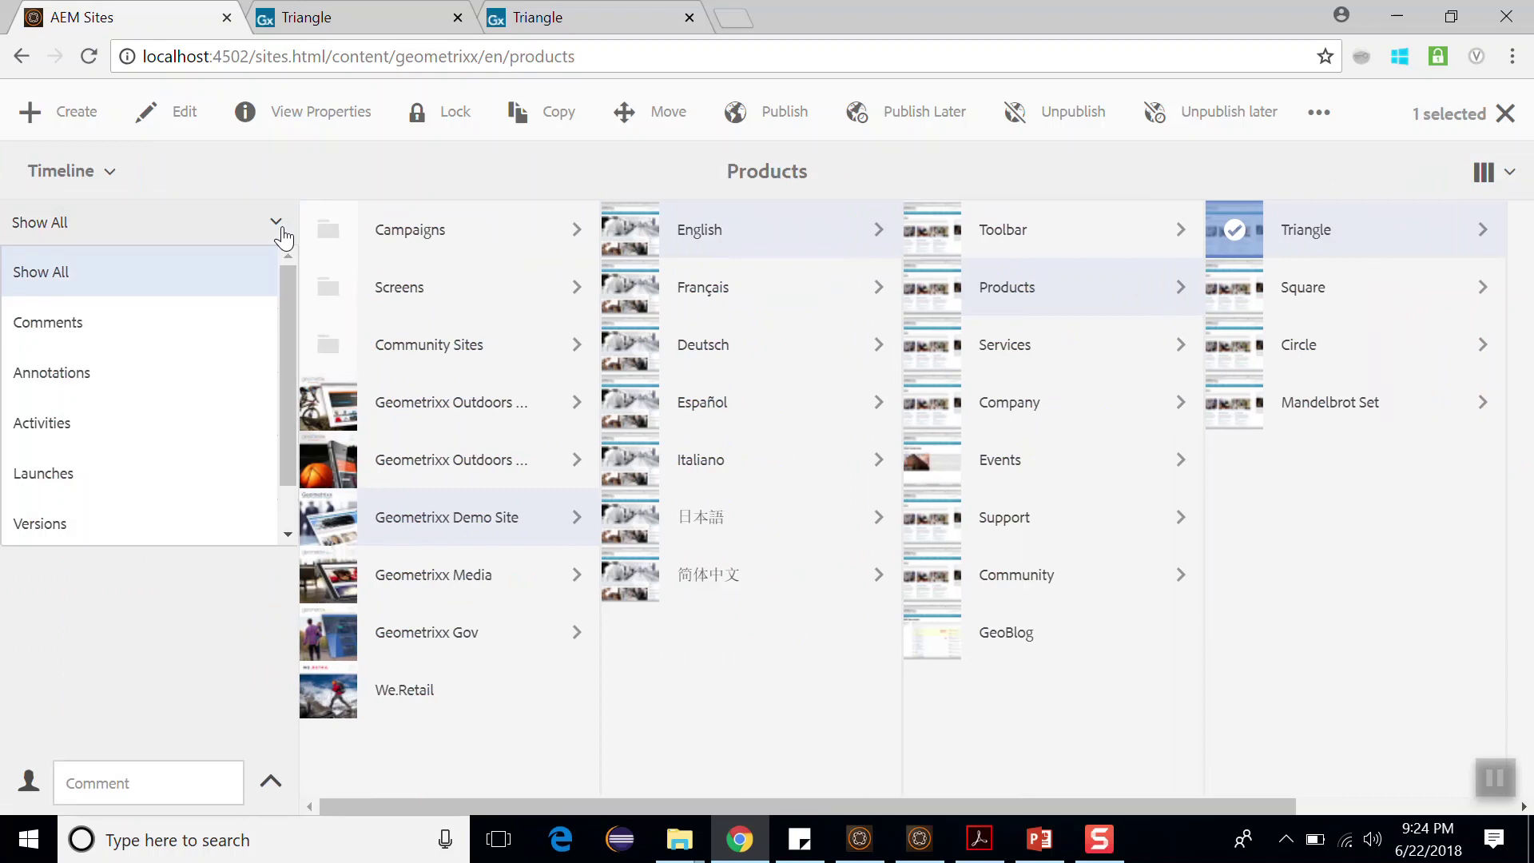
click(126, 525)
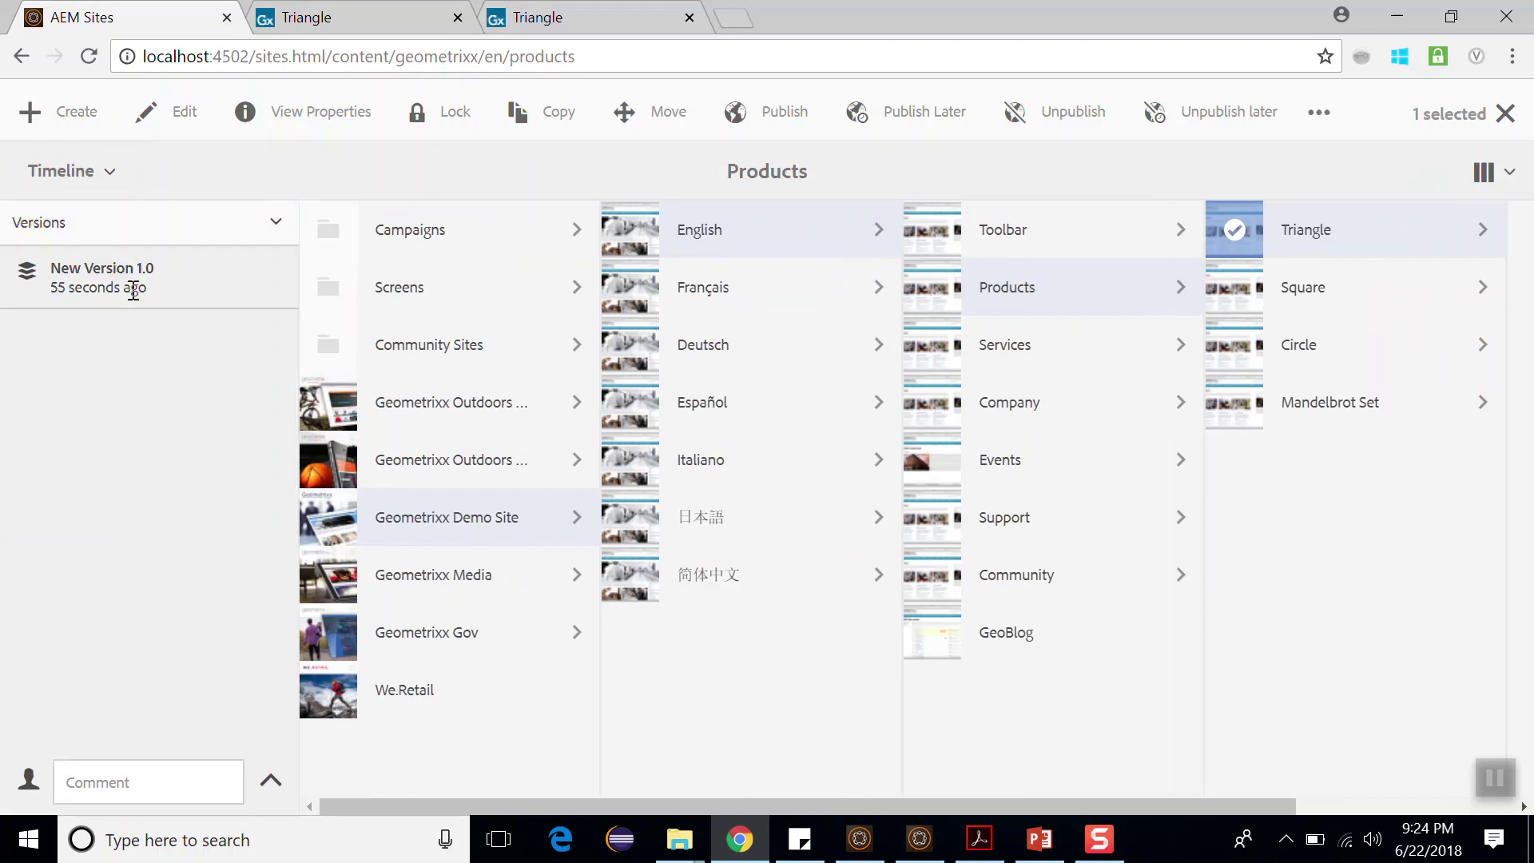
key(ctrl+Tab)
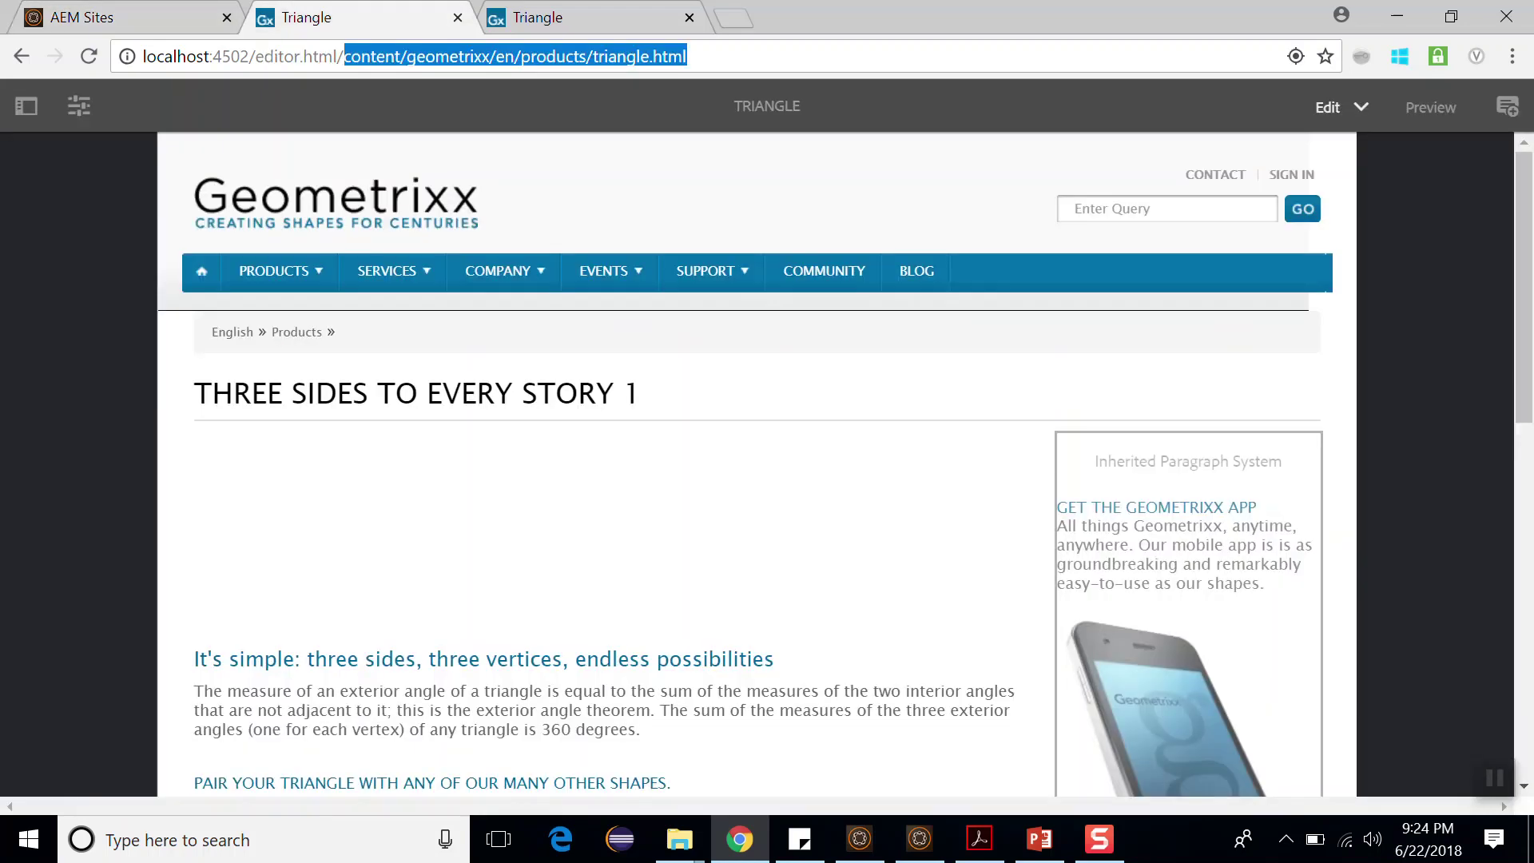
- Append ' 2' to the Triangle title so it reads 'Three sides to every story 2'
double_click(665, 396)
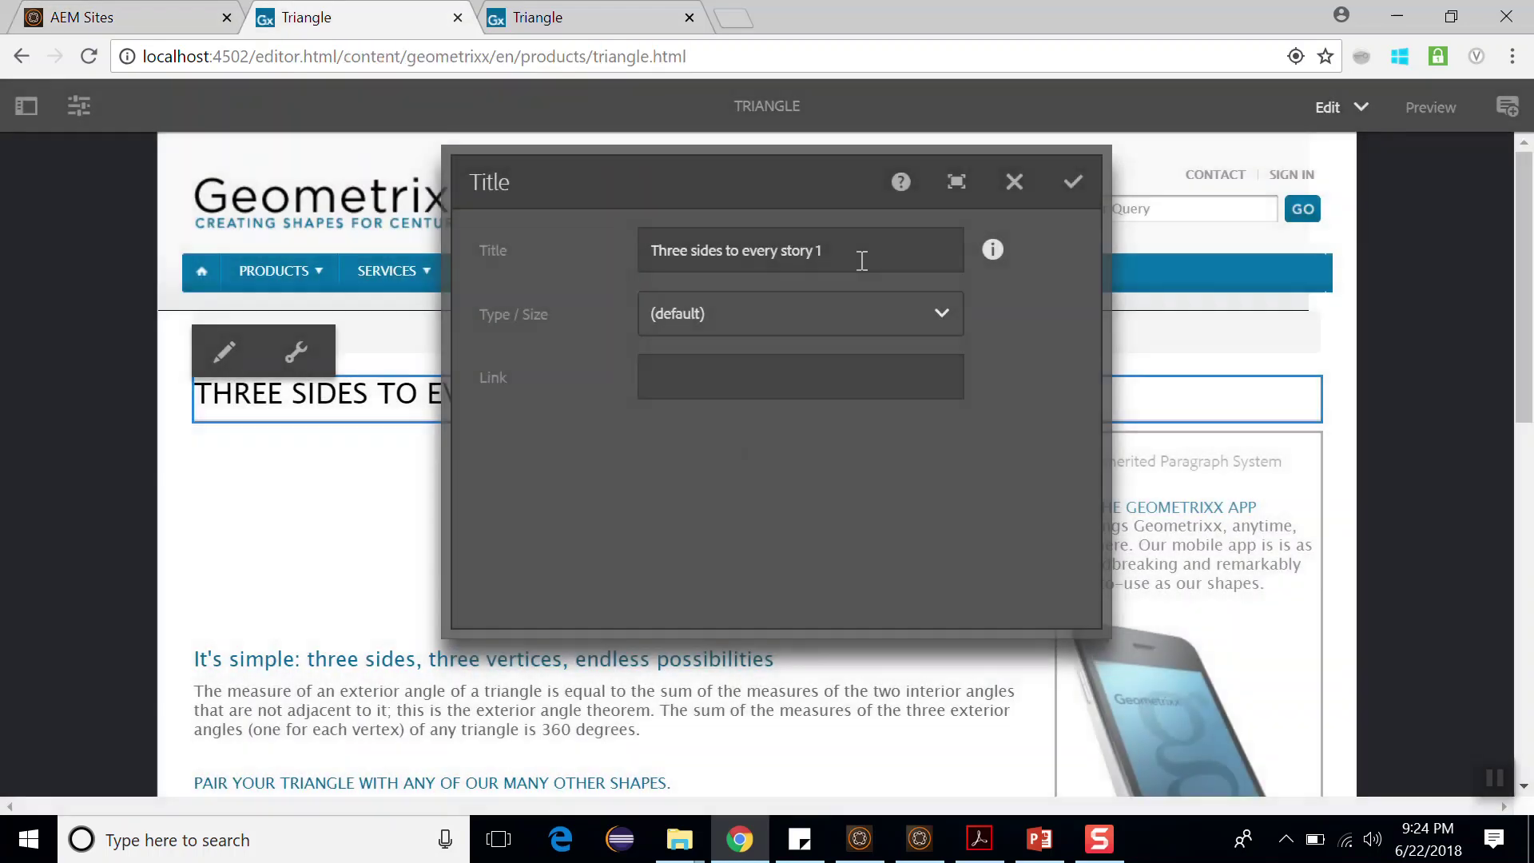
click(864, 260)
text(2)
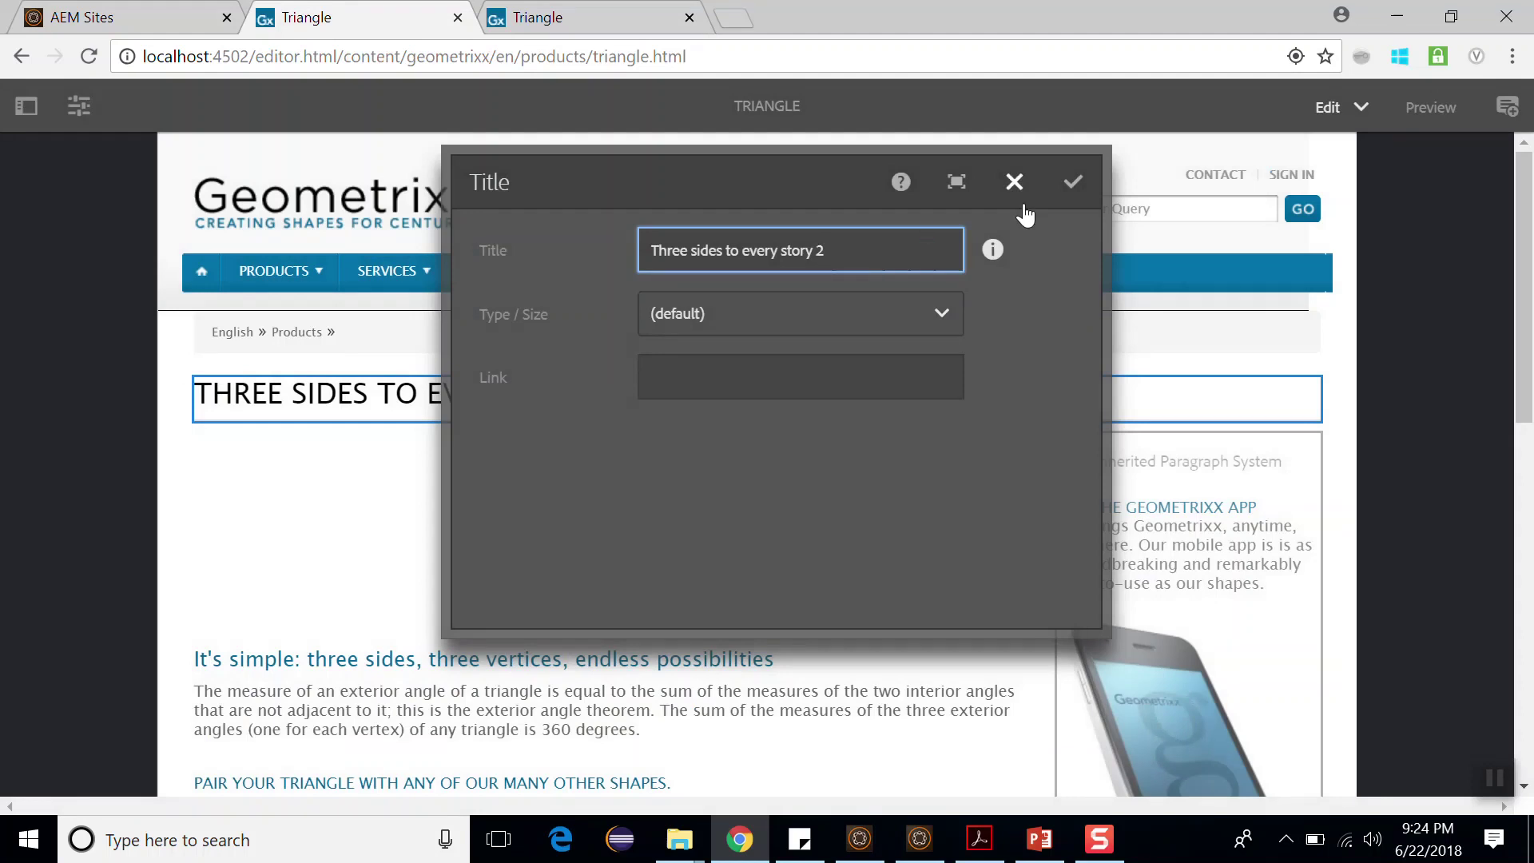
click(1069, 188)
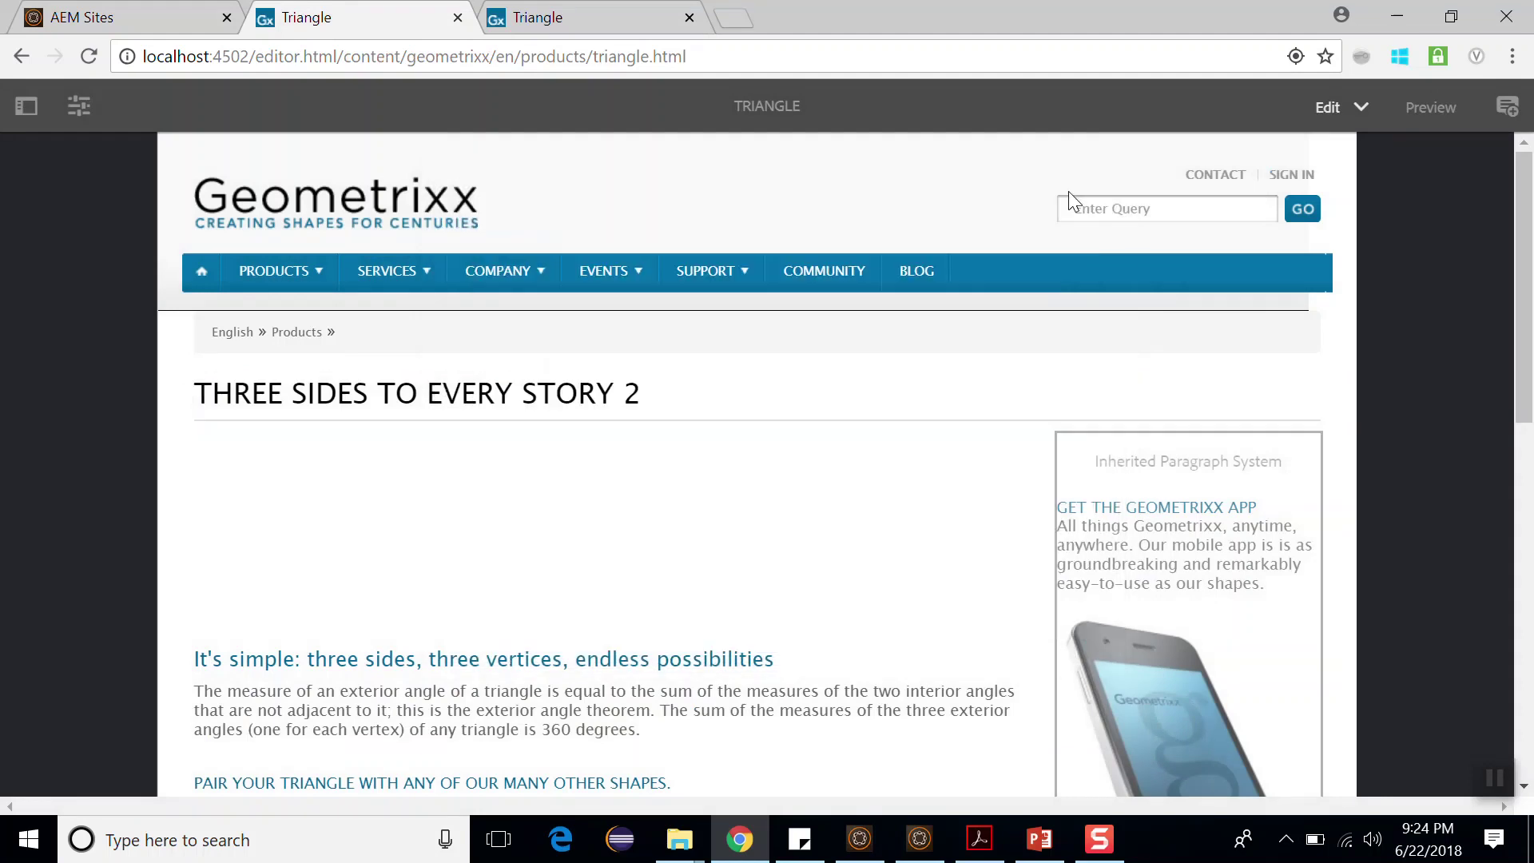
- Publish the Triangle page and reload the localhost:8080 live page to confirm the new title
click(70, 124)
click(155, 353)
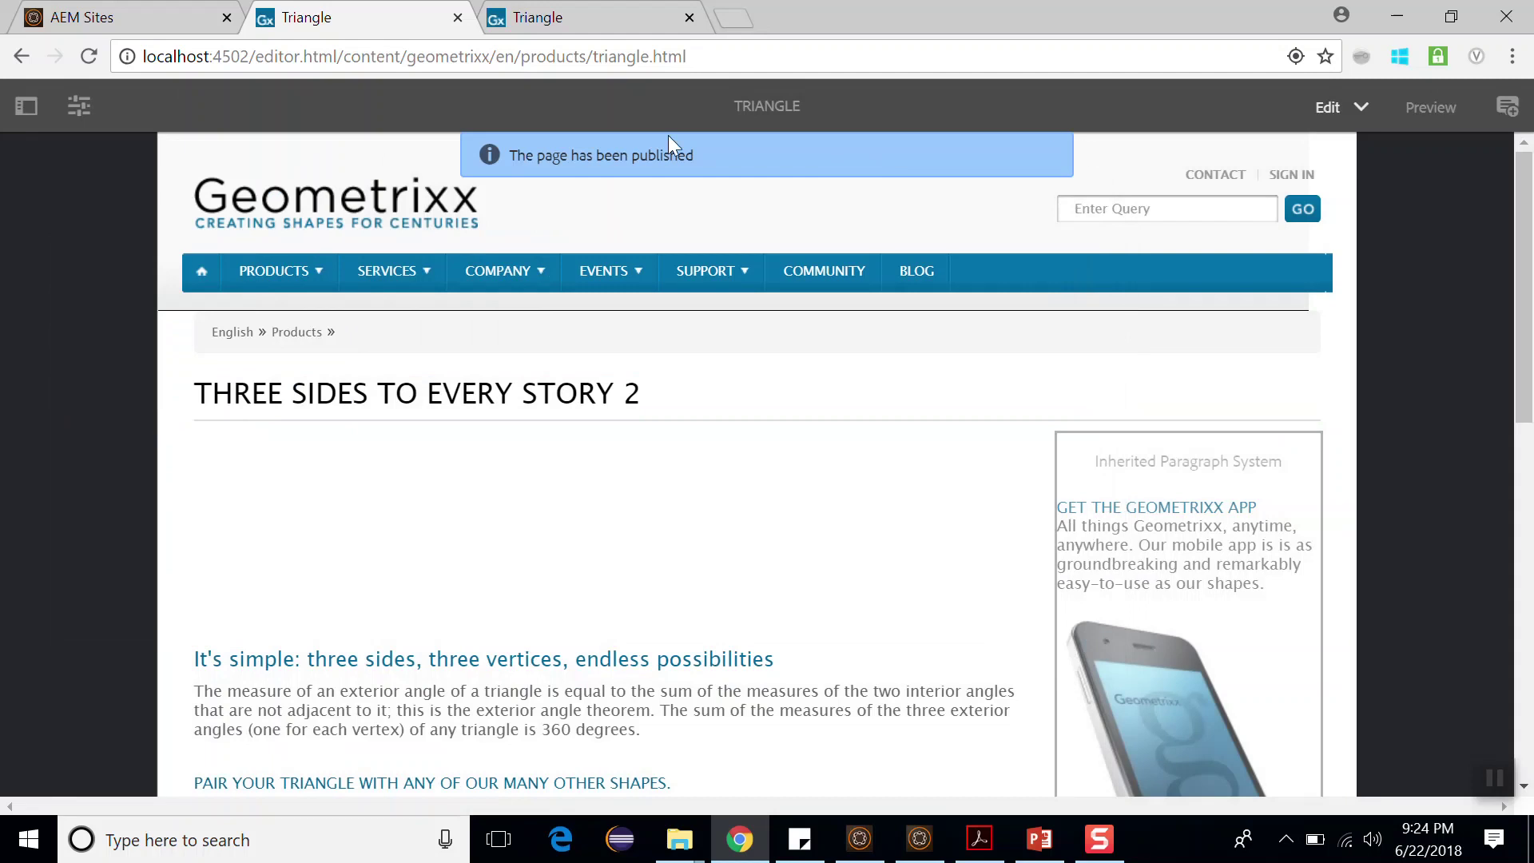
key(ctrl+Tab)
click(89, 56)
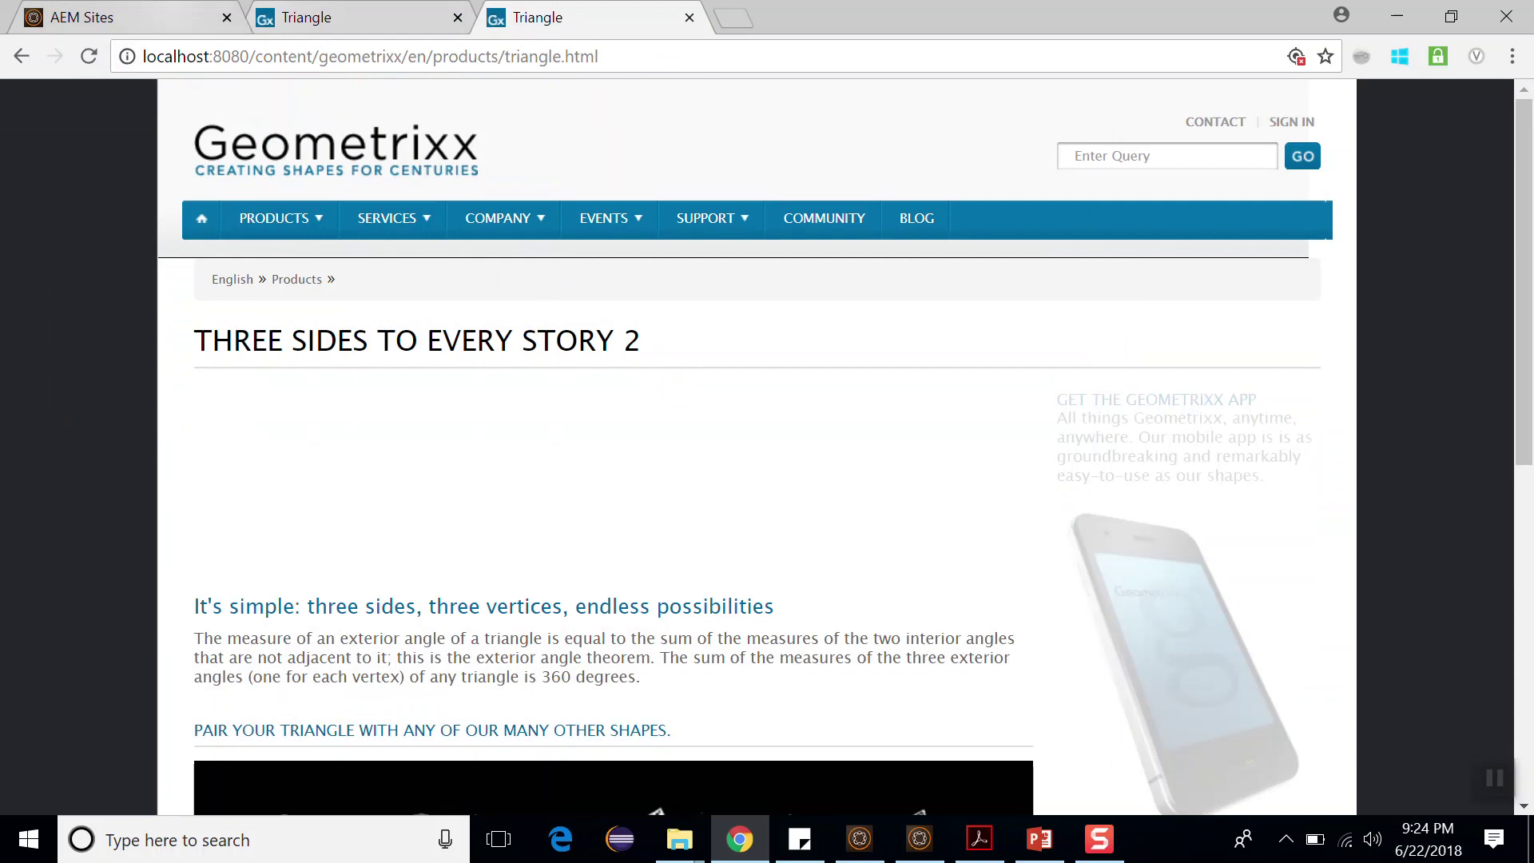
click(132, 18)
- Reload the Sites console and select Triangle under Geometrixx Demo Site > English > Products
click(89, 56)
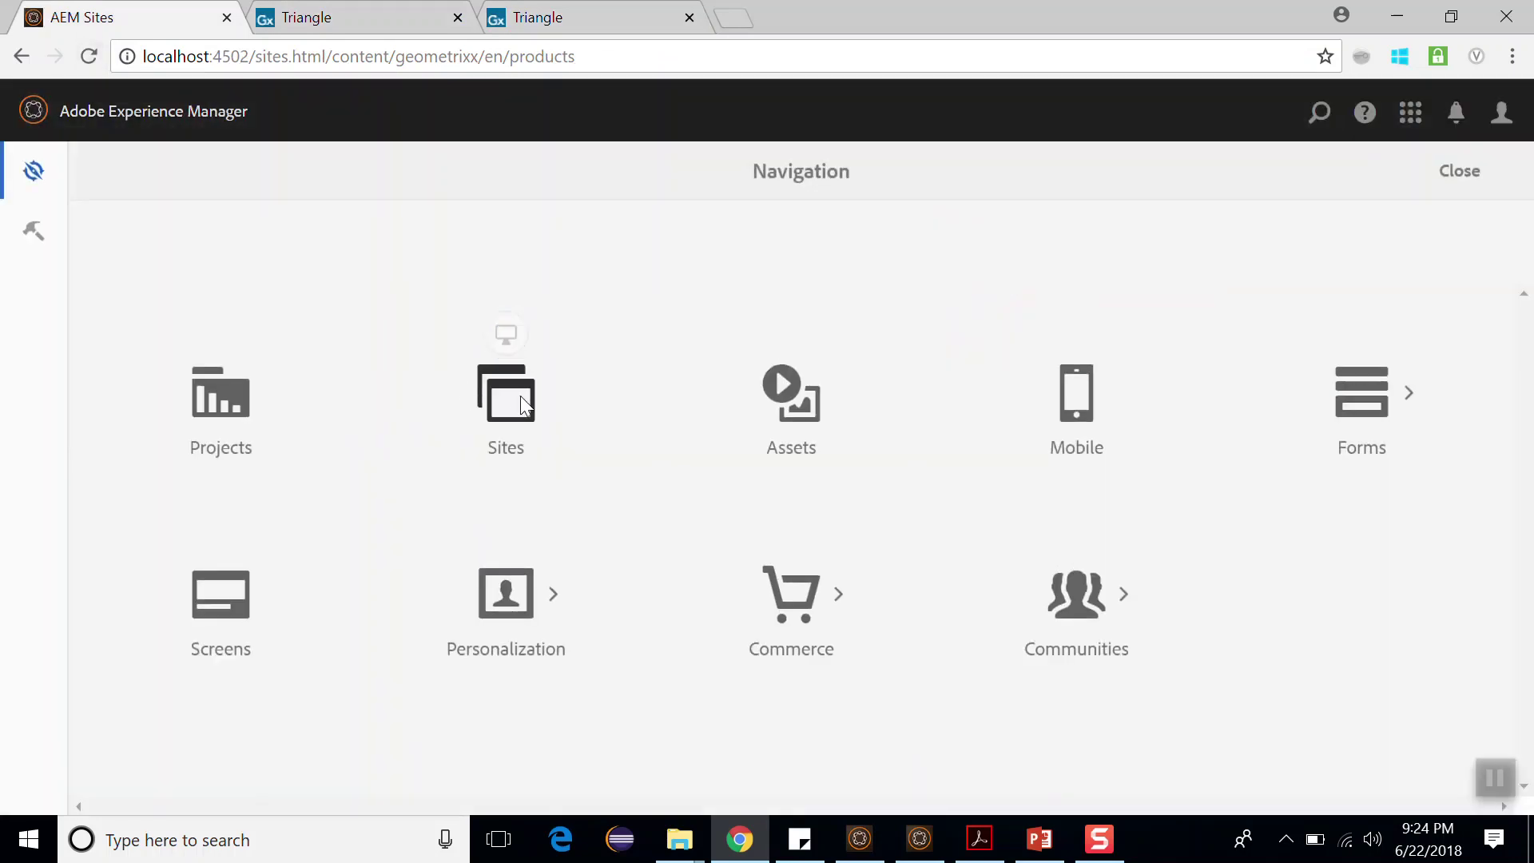
click(520, 396)
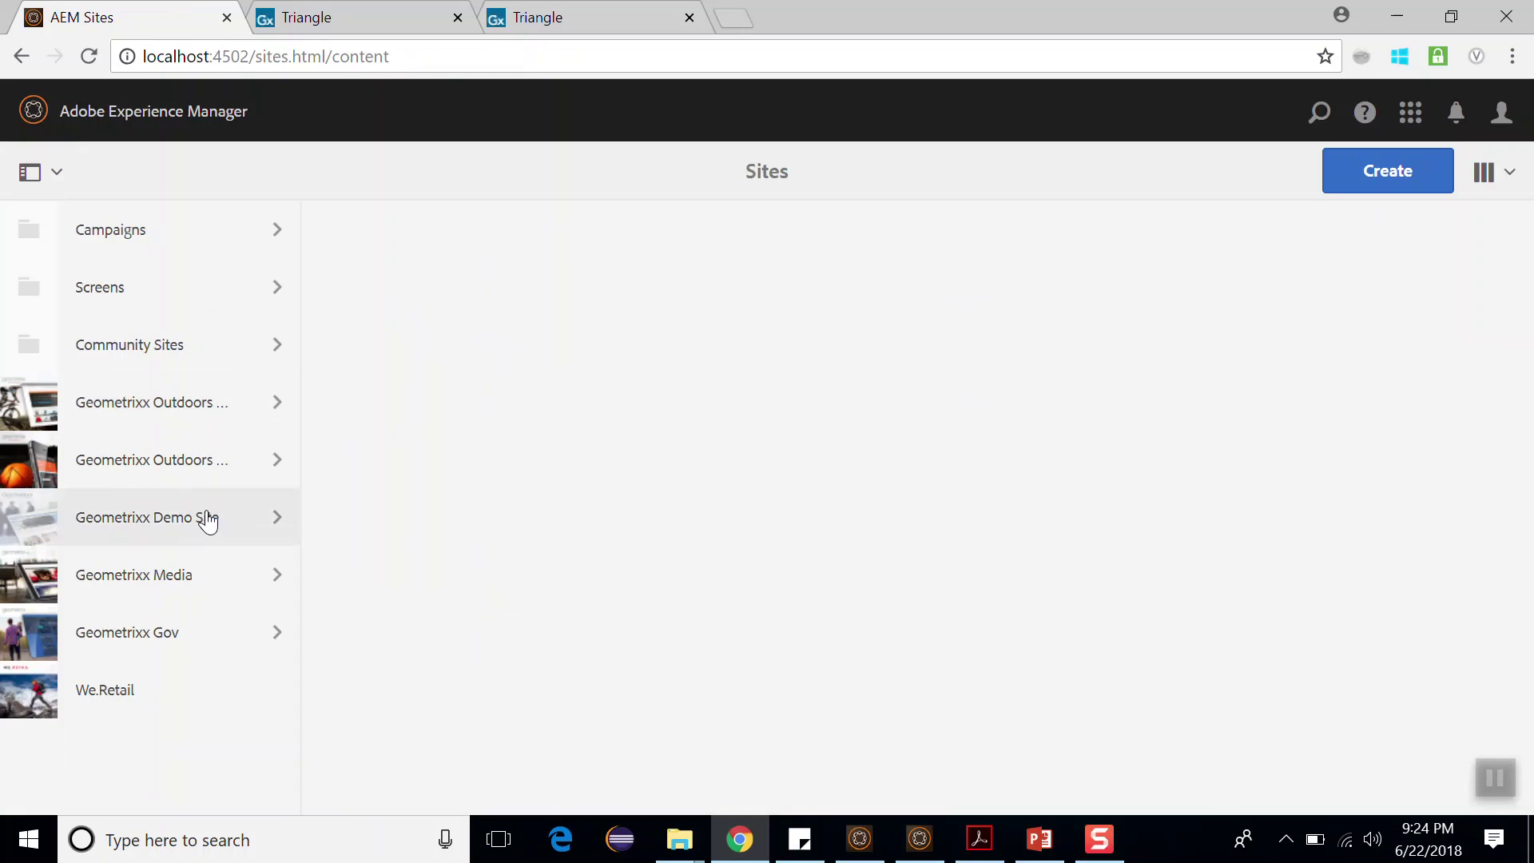
click(239, 523)
click(580, 254)
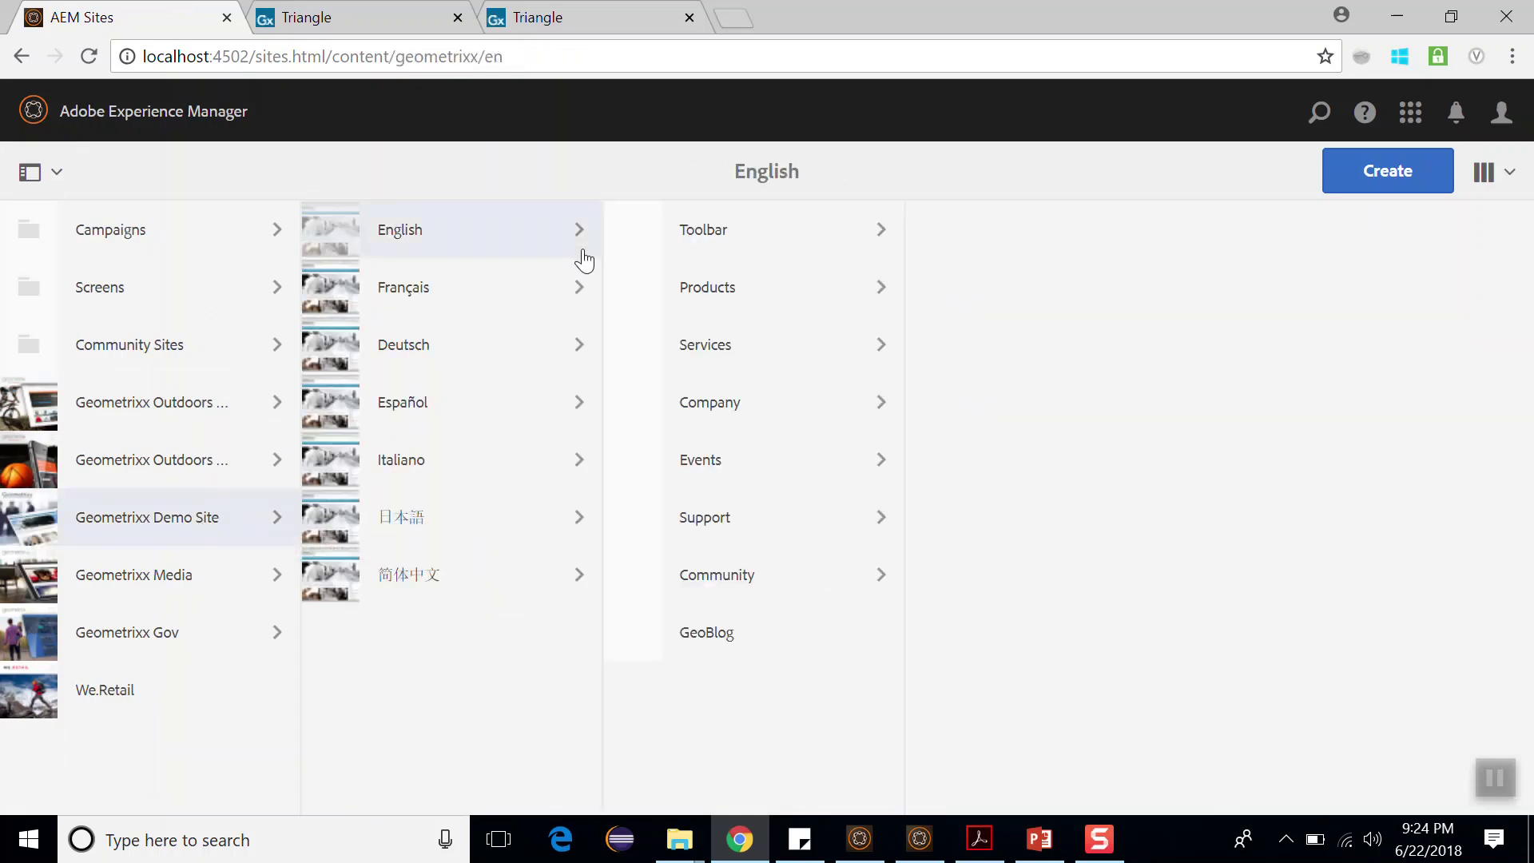
click(866, 308)
click(941, 236)
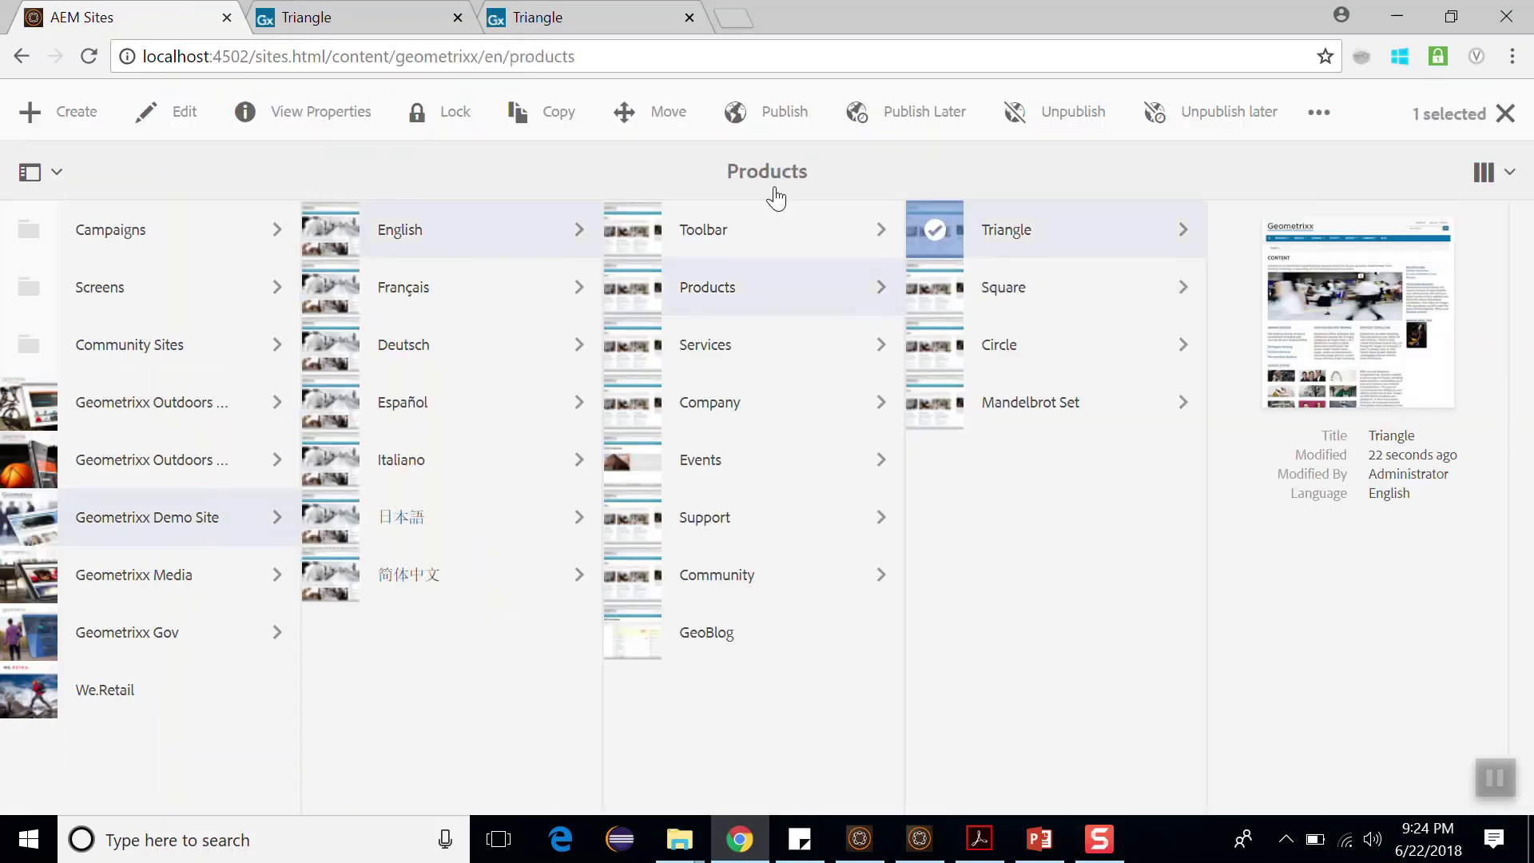
- Show Triangle's timeline filtered to Versions, listing New Version 1.0 and 1.1
click(29, 171)
click(69, 264)
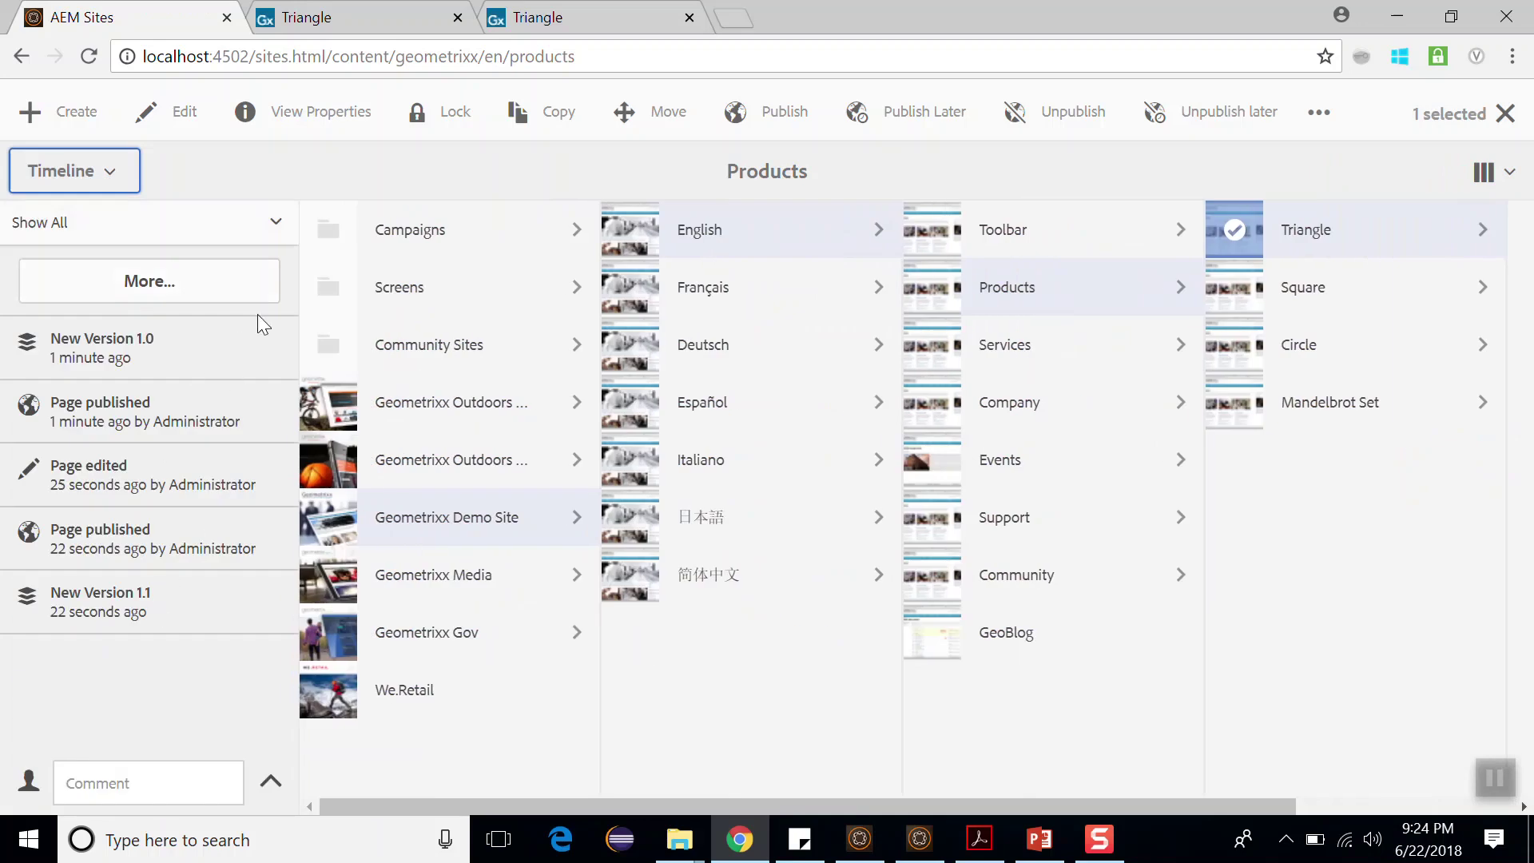
click(268, 222)
click(126, 521)
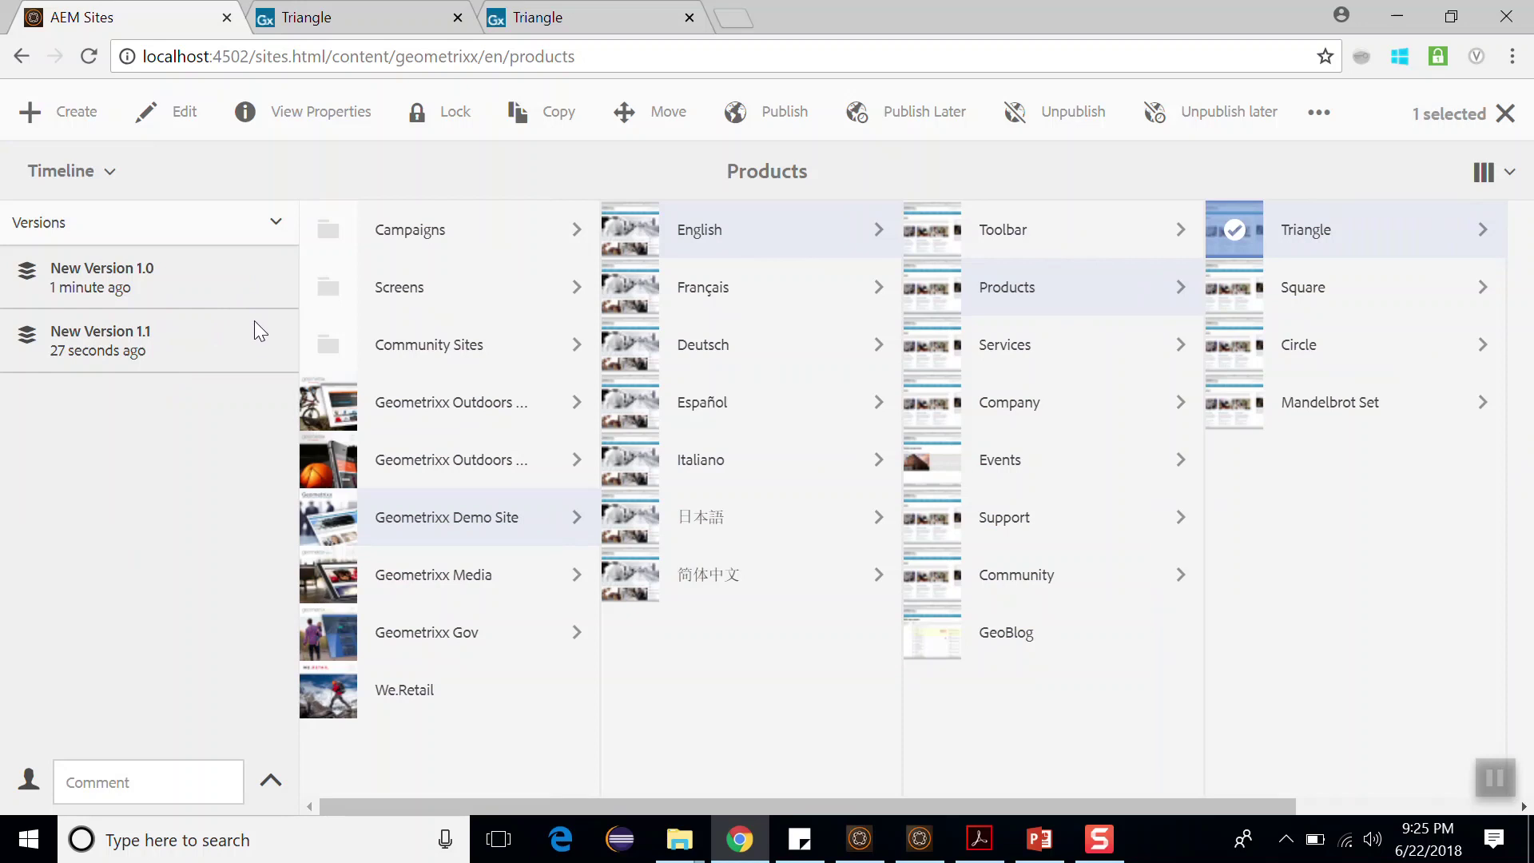
- Open the localhost:4502/system/console OSGi Configuration page and search it for 'version mana'
key(ctrl+Tab)
drag(255, 56, 876, 74)
text(sys)
key(Return)
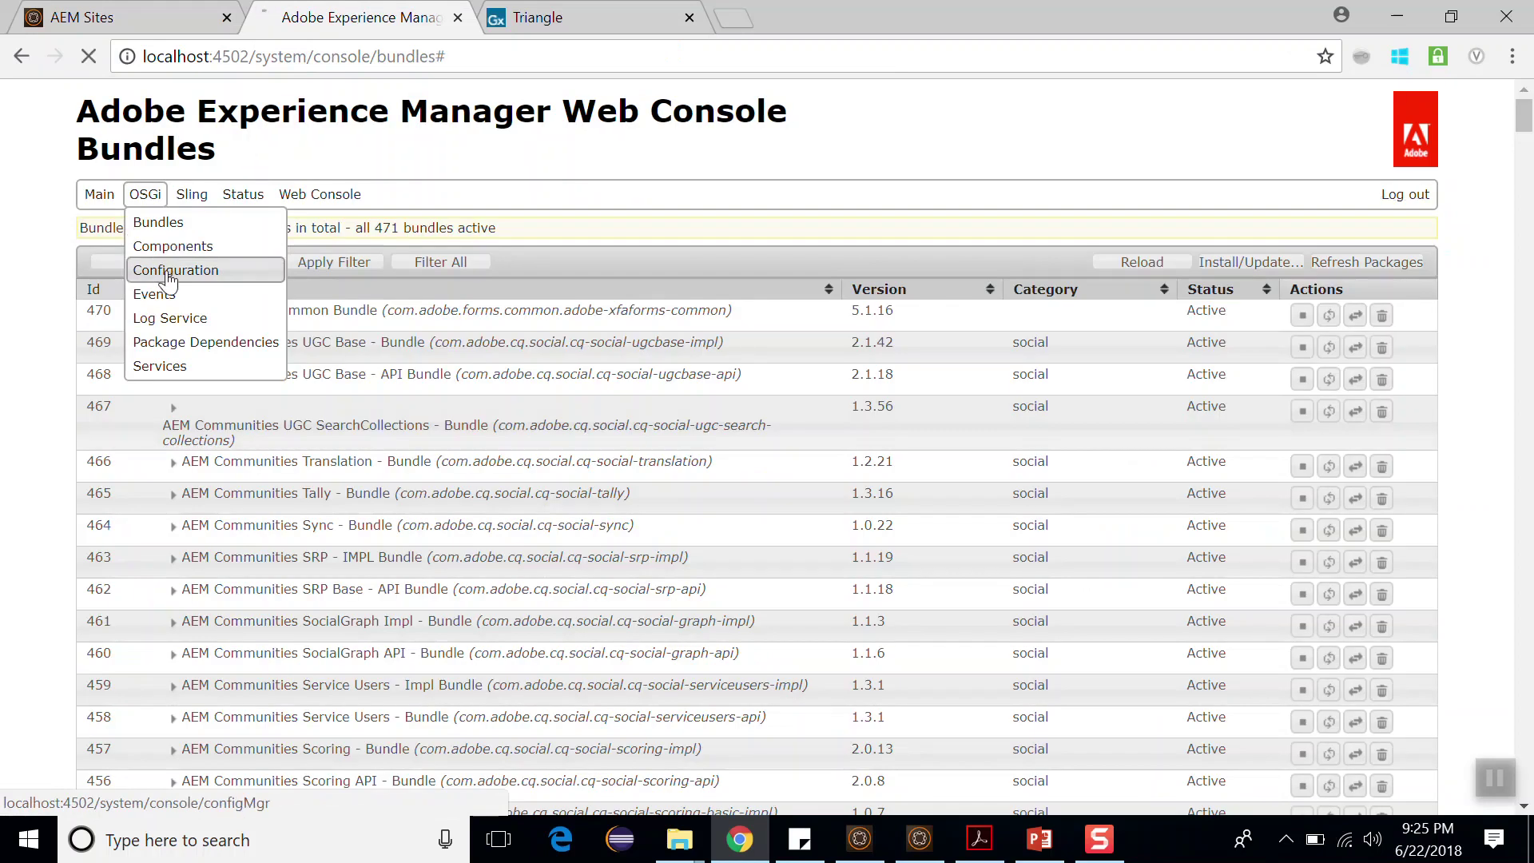
click(166, 267)
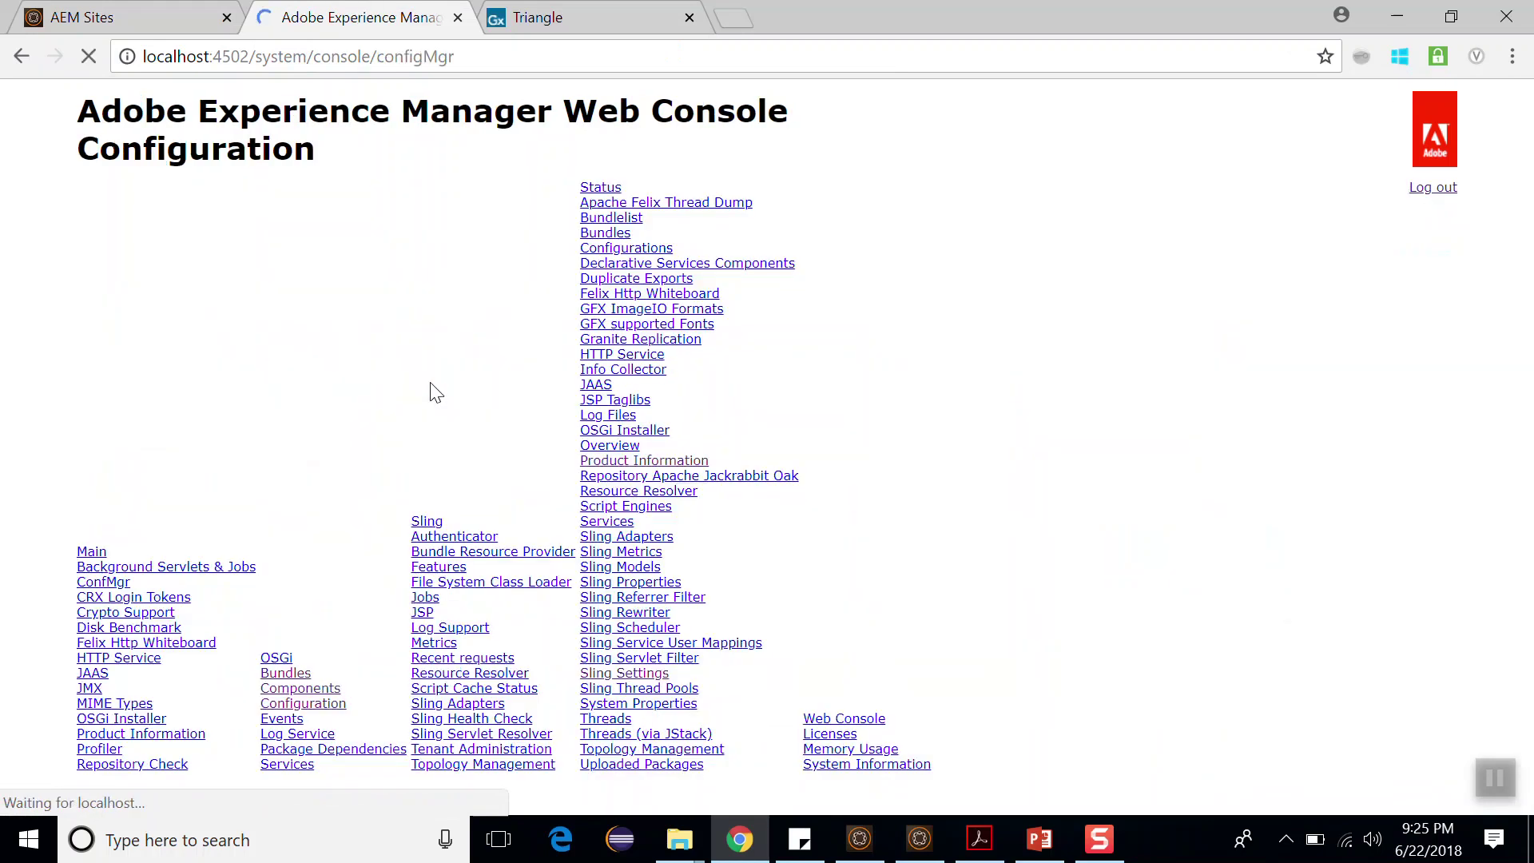
key(ctrl+f)
text(vers)
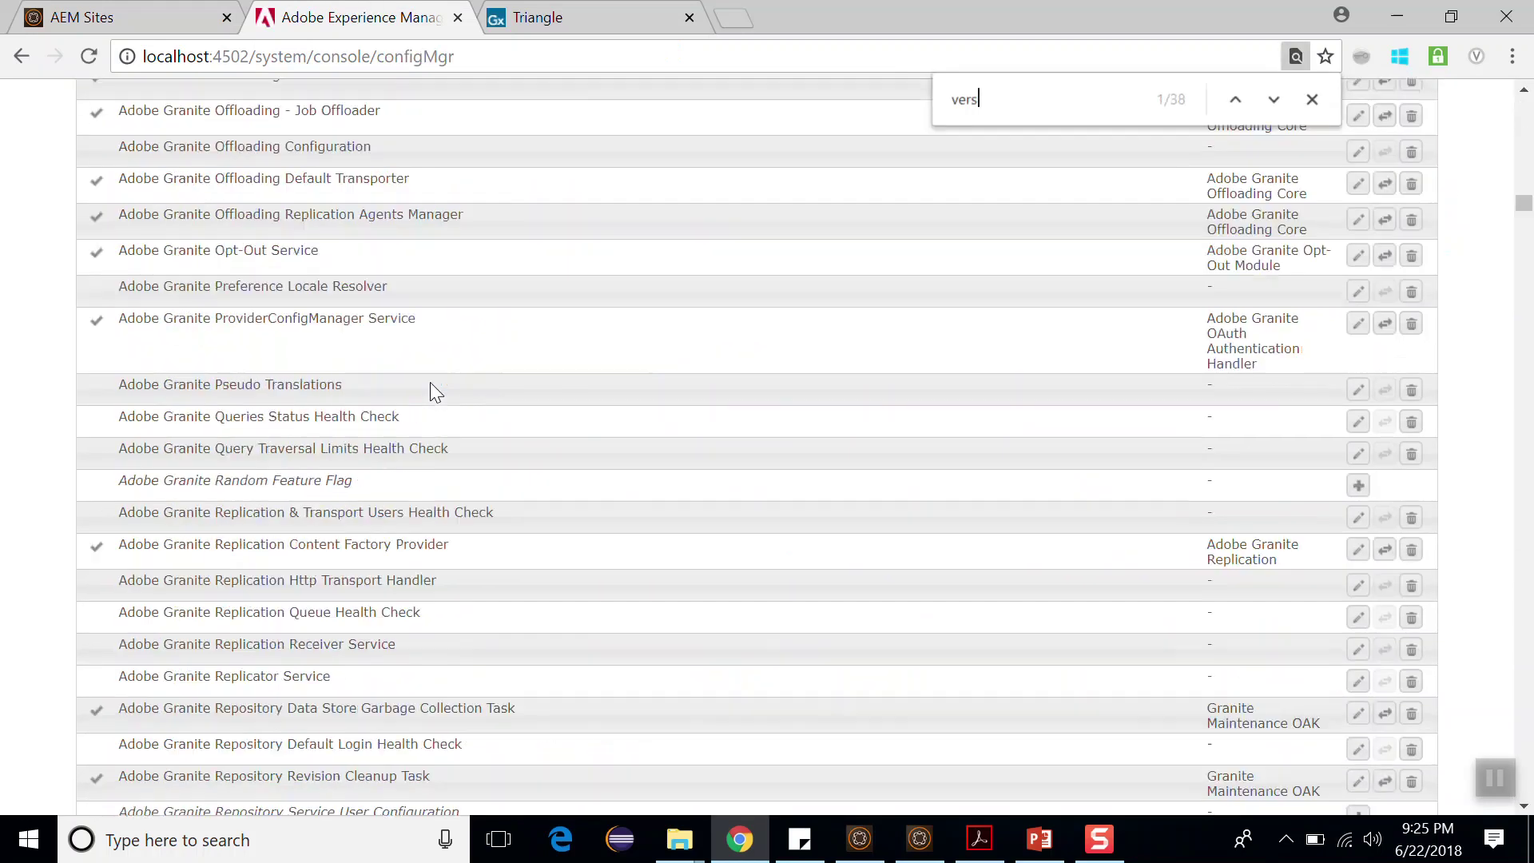
text(ion mana)
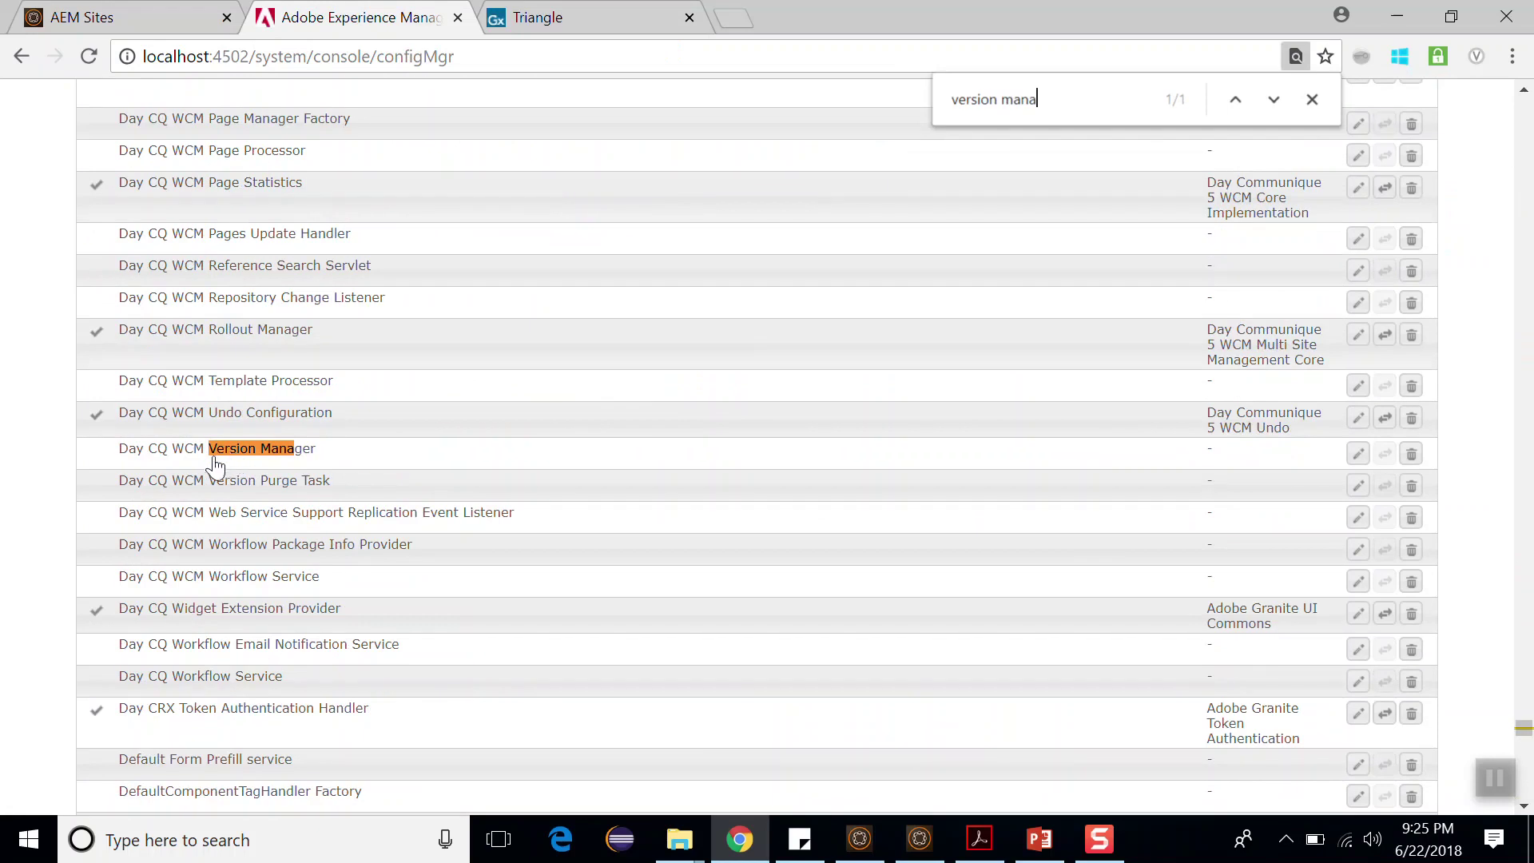
- Open Day CQ WCM Version Manager settings and review purge path /content, max age 30, max versions 5
click(310, 453)
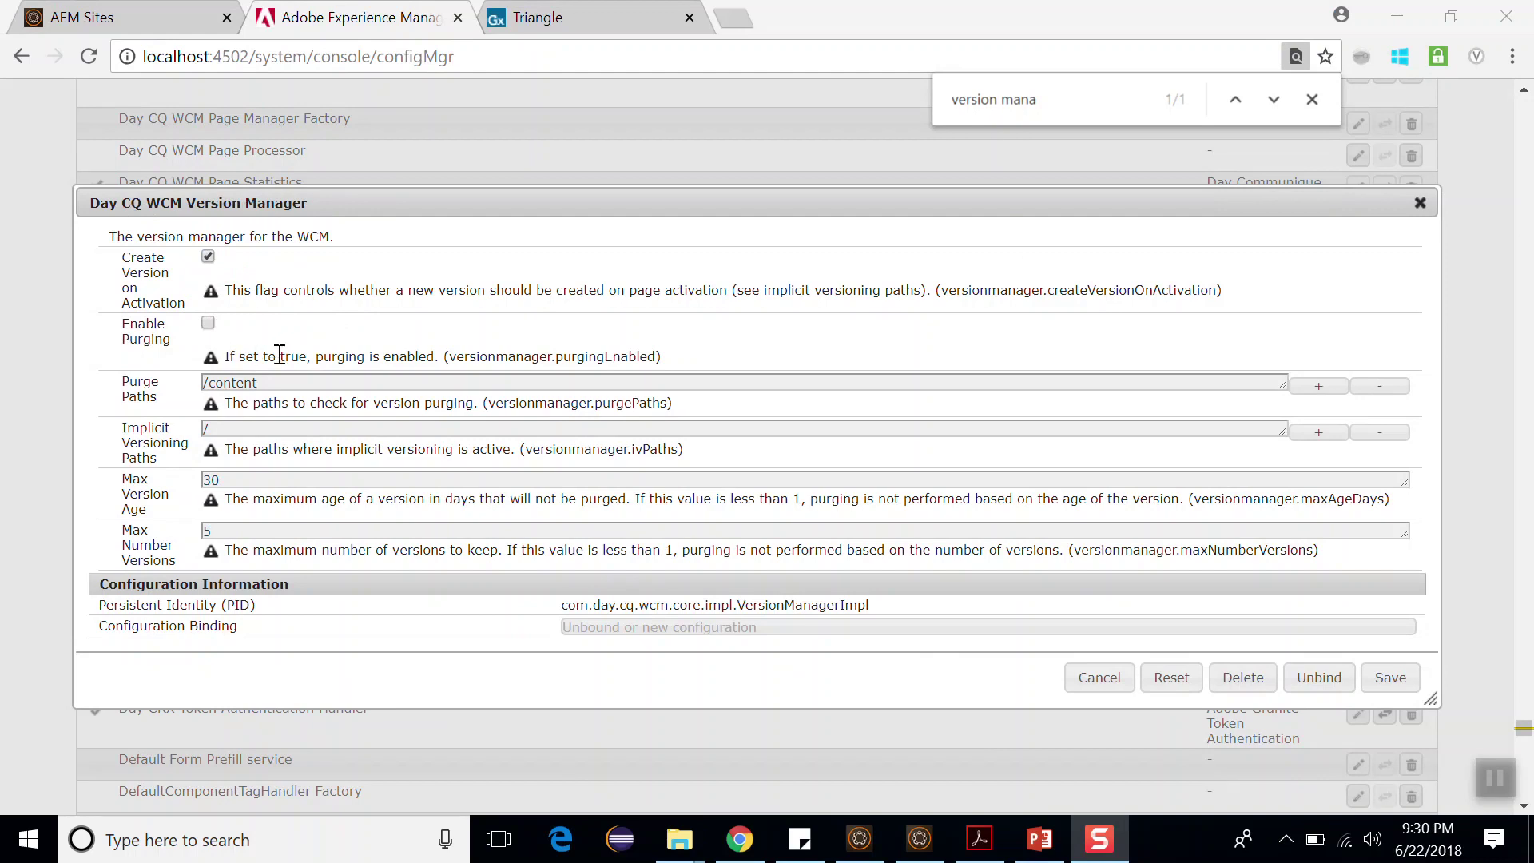
drag(267, 389, 209, 389)
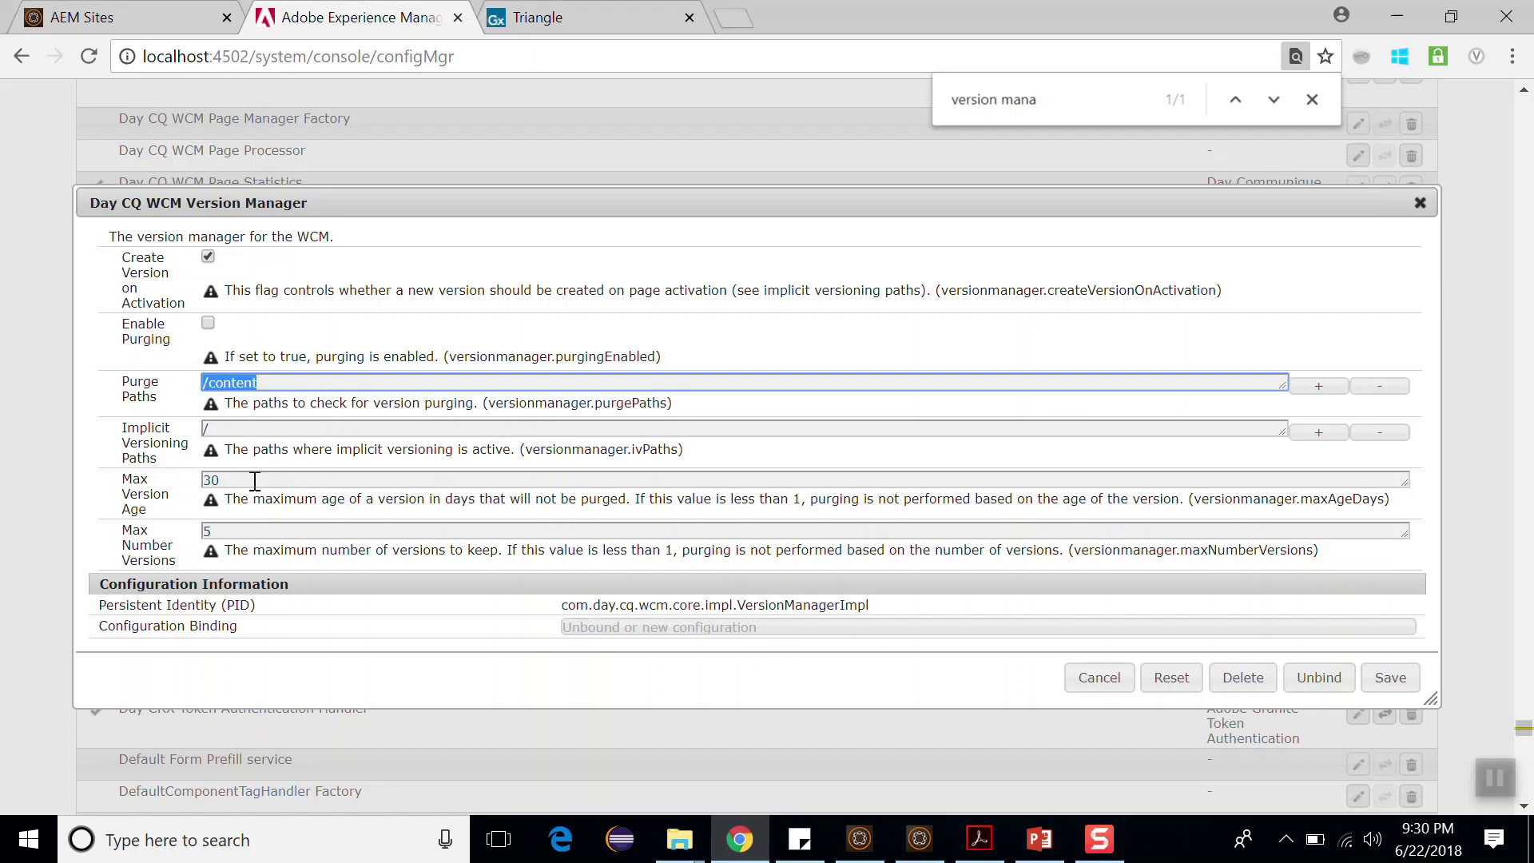
drag(246, 480, 202, 484)
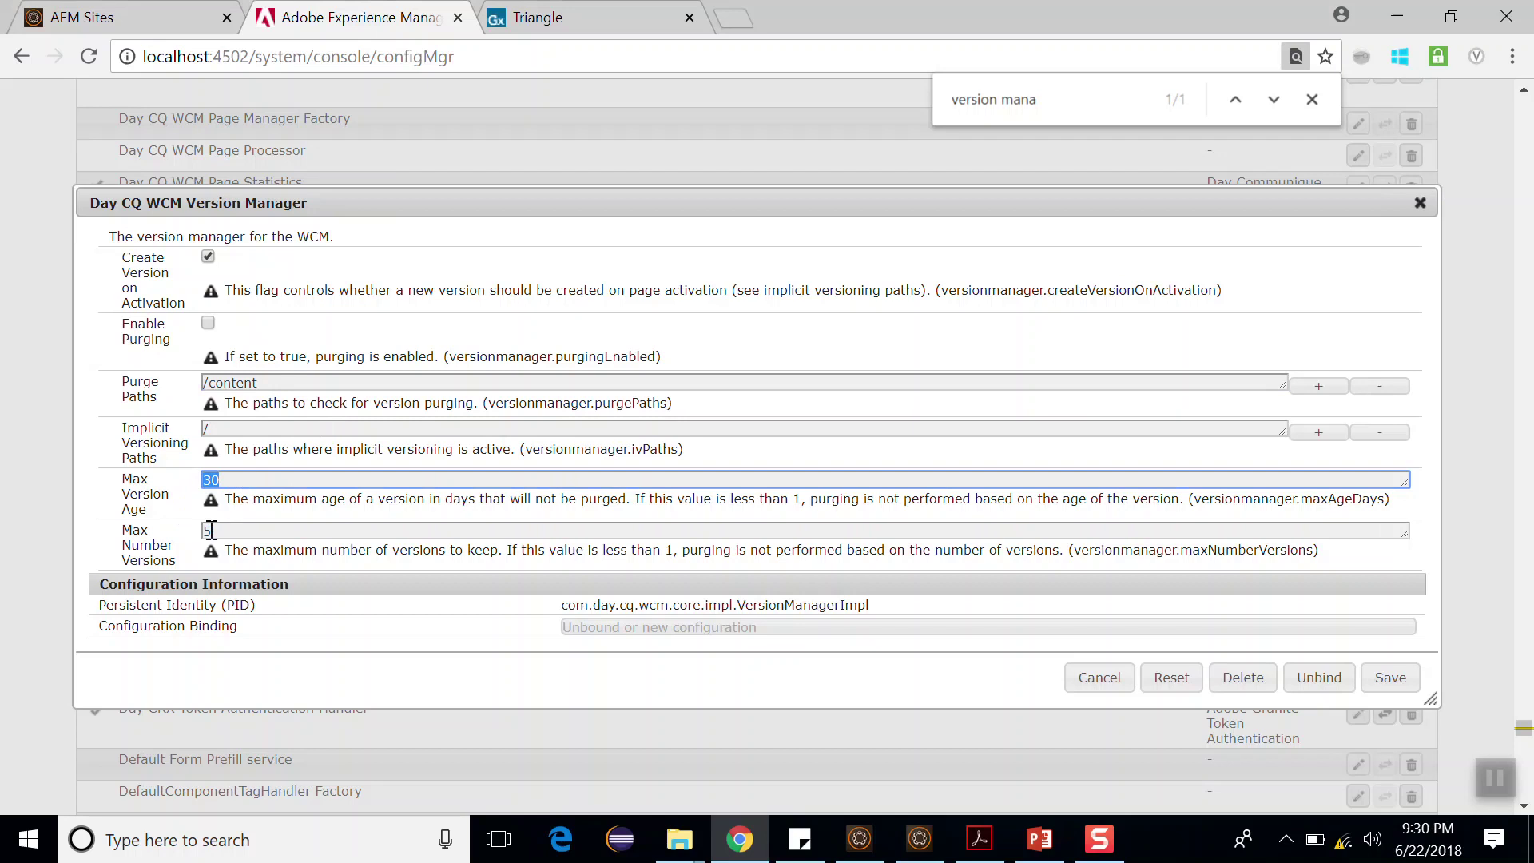
key(Tab)
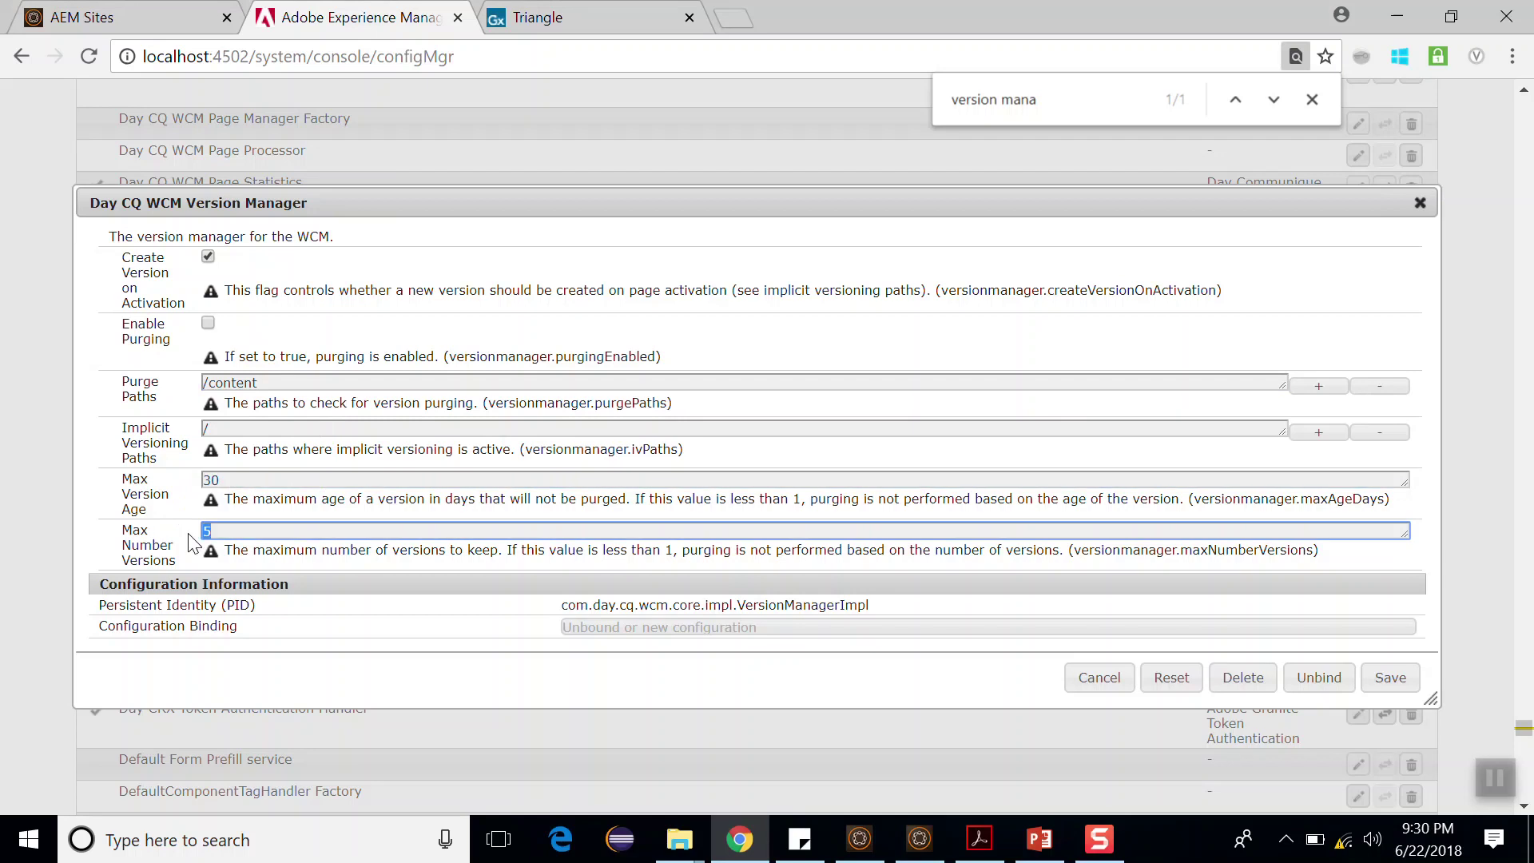